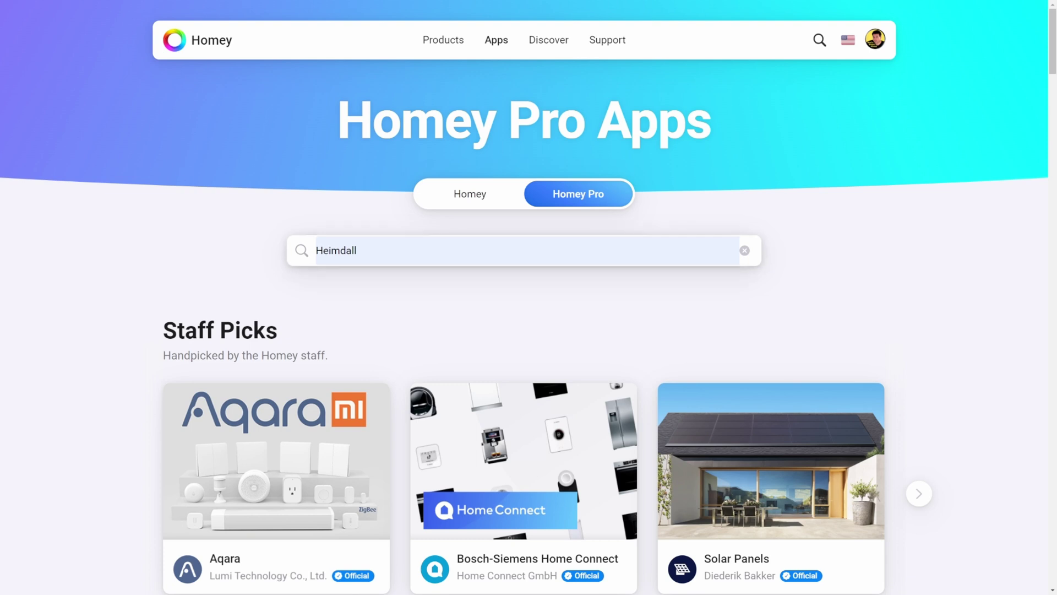
# Step: Enter 'Heimdall' in the search field of the Homey Pro apps page
pyautogui.click(330, 251)
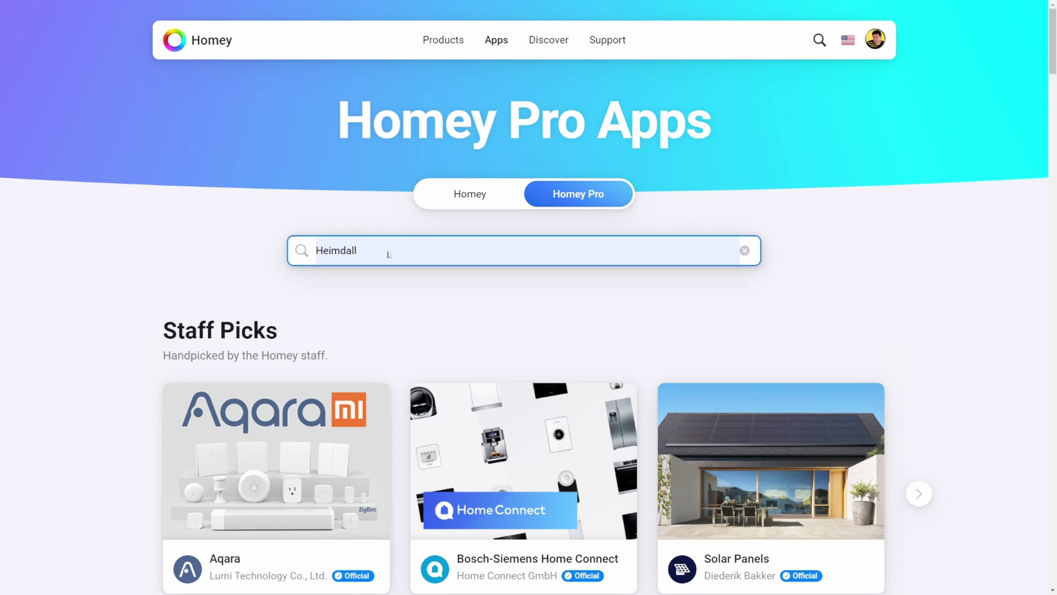
# Step: Search for Heimdall, install it on the Homey Pro, and return to the Homey window
pyautogui.press('Return')
pyautogui.scroll(-3, 458, 337)
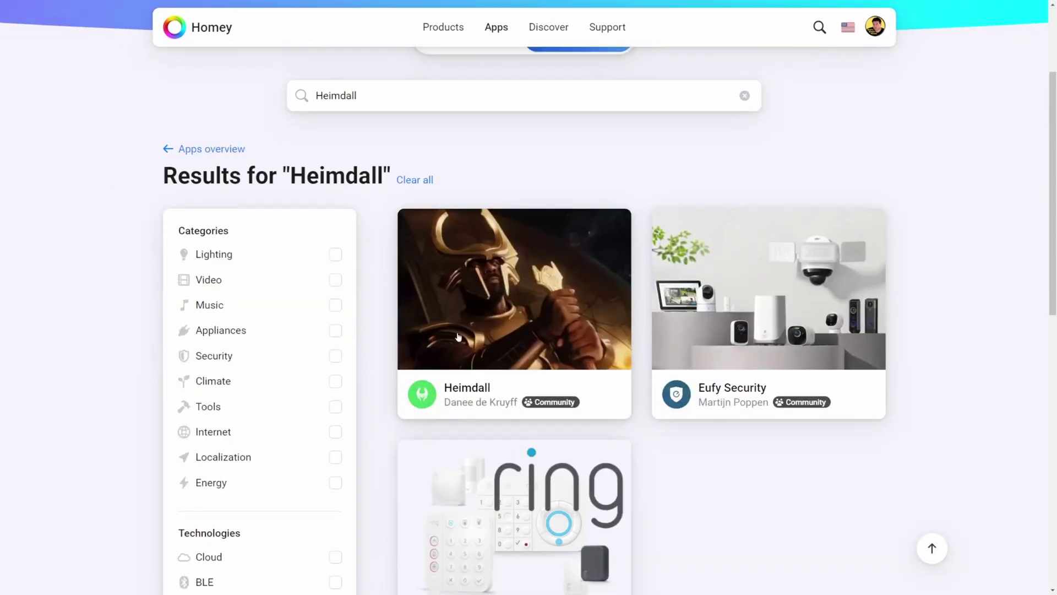
pyautogui.click(524, 316)
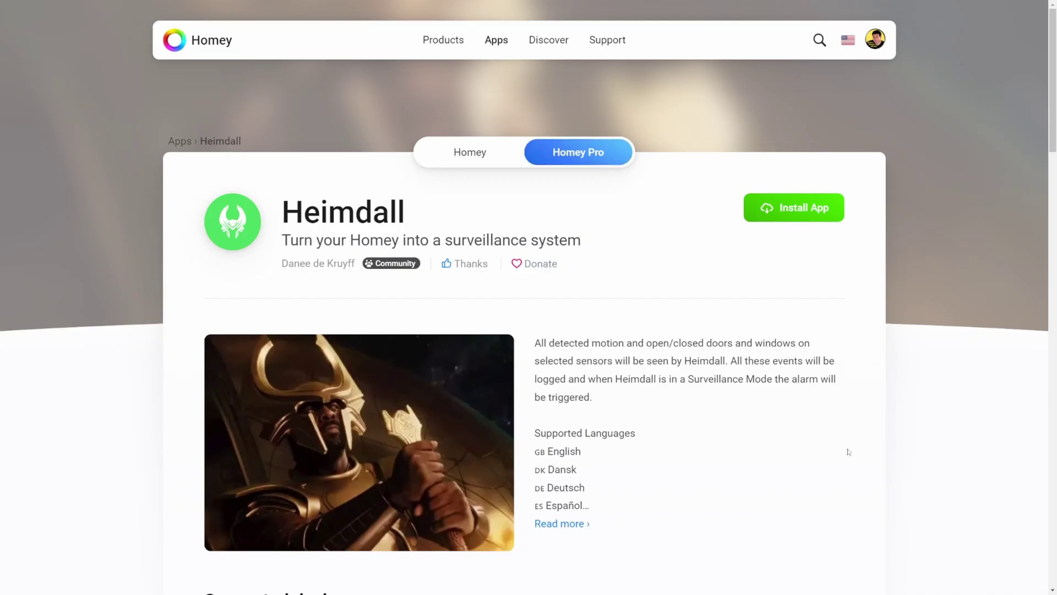
pyautogui.scroll(-2, 848, 451)
pyautogui.click(800, 109)
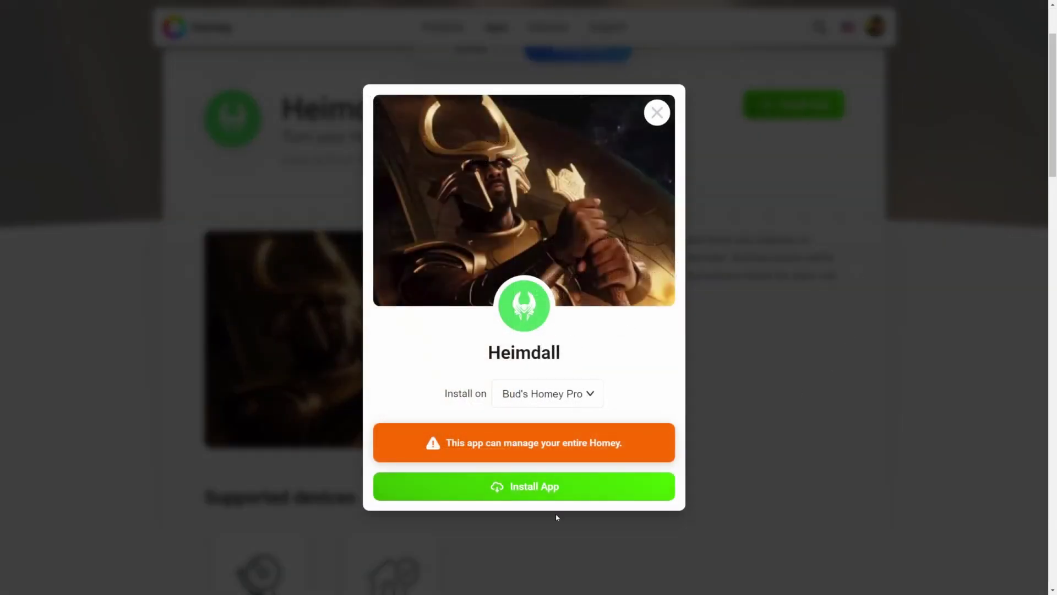
pyautogui.click(558, 493)
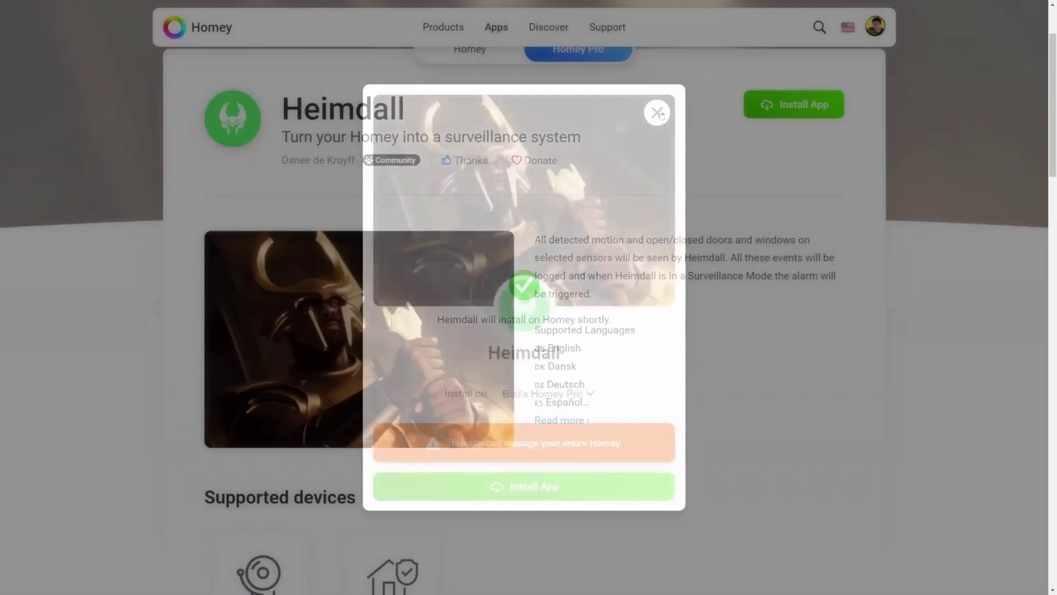
pyautogui.hotkey('alt', 'Tab')
pyautogui.hotkey('alt', 'Tab')
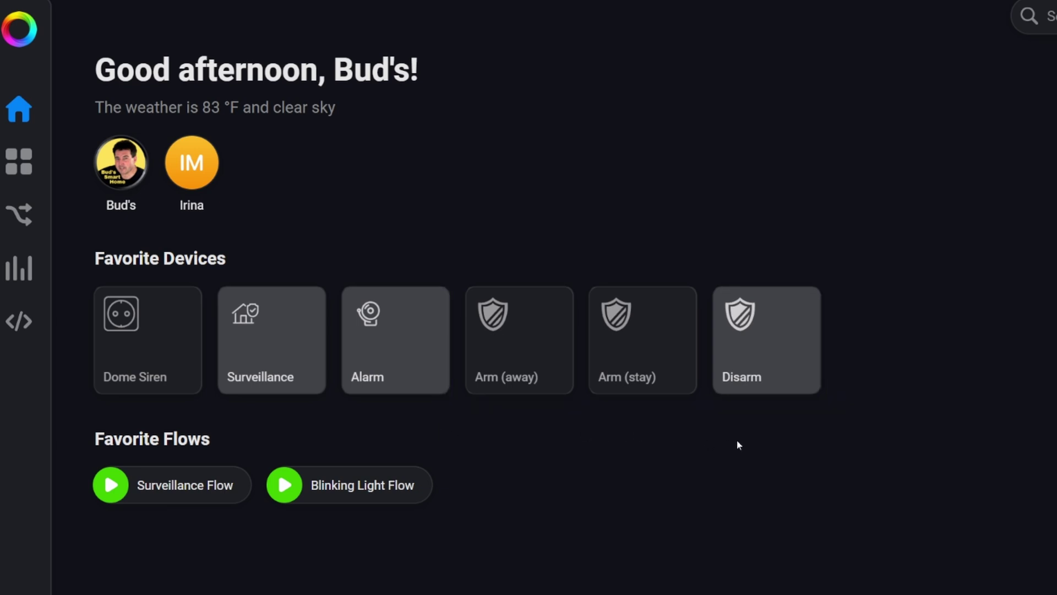
# Step: Open the Surveillance favorite to show its Armed, Disarmed and Partially armed modes
pyautogui.click(280, 361)
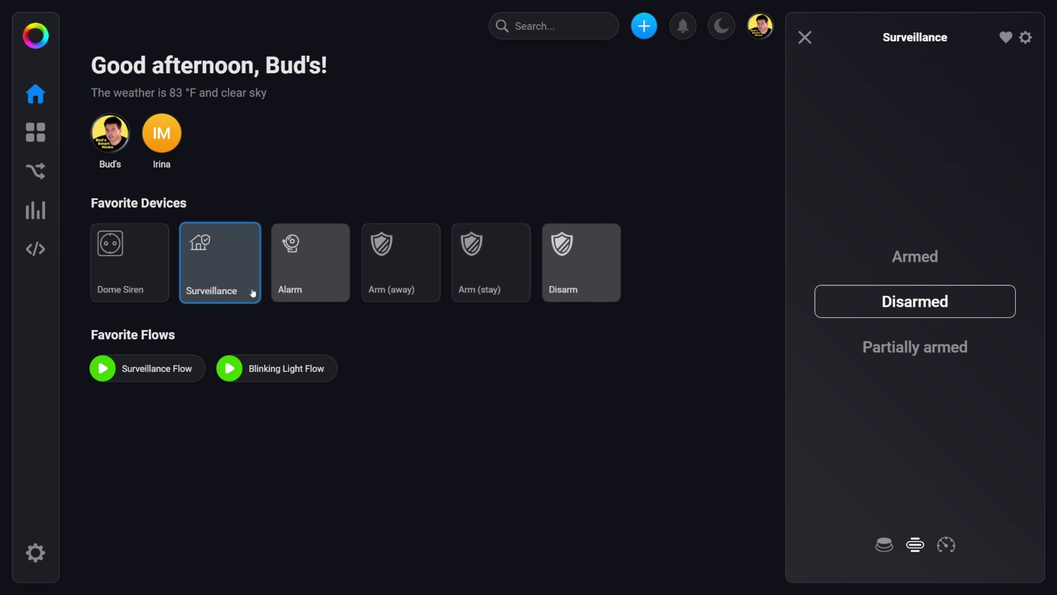
# Step: Turn on Arm (stay) to partially arm Surveillance, then set Surveillance back to Disarmed
pyautogui.click(488, 273)
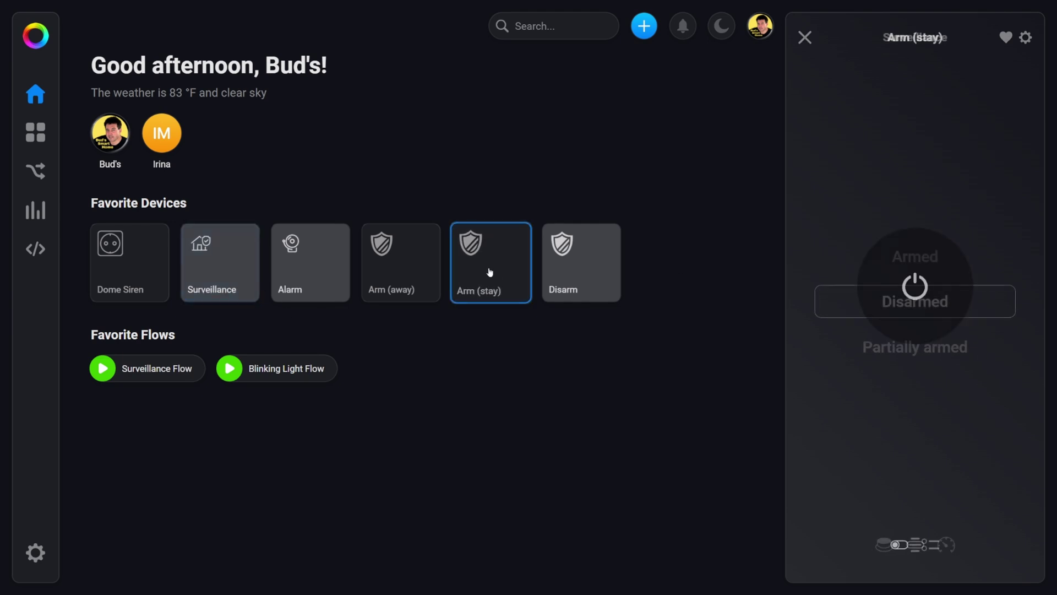
pyautogui.click(917, 292)
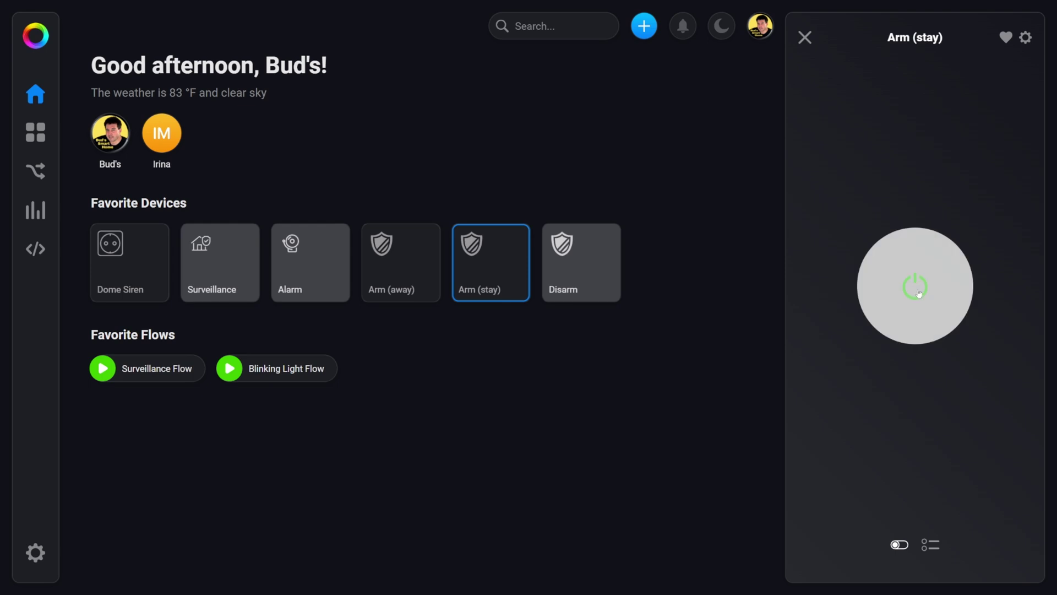
pyautogui.click(226, 281)
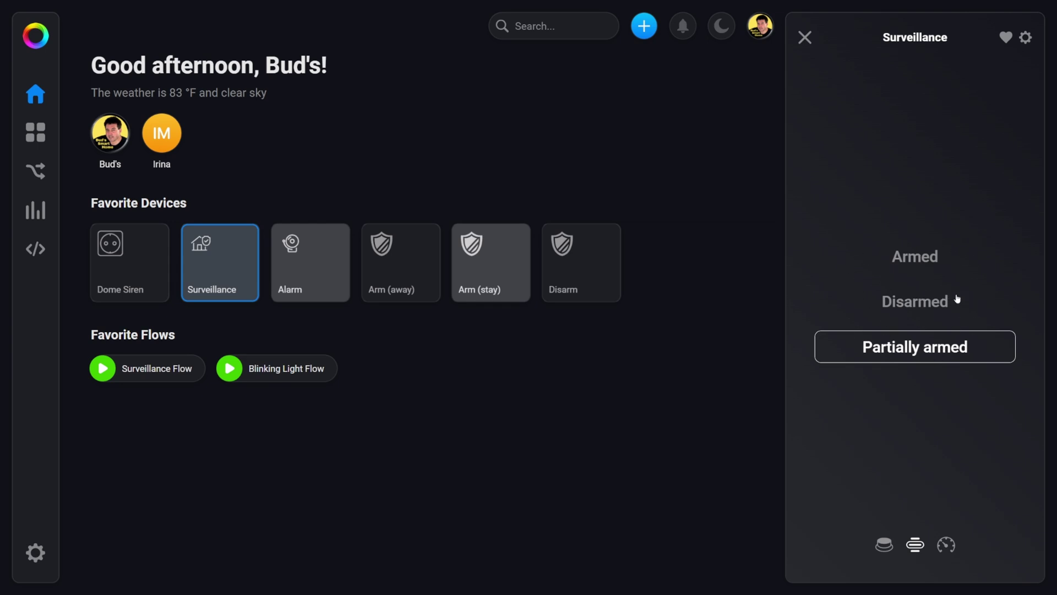
pyautogui.click(921, 302)
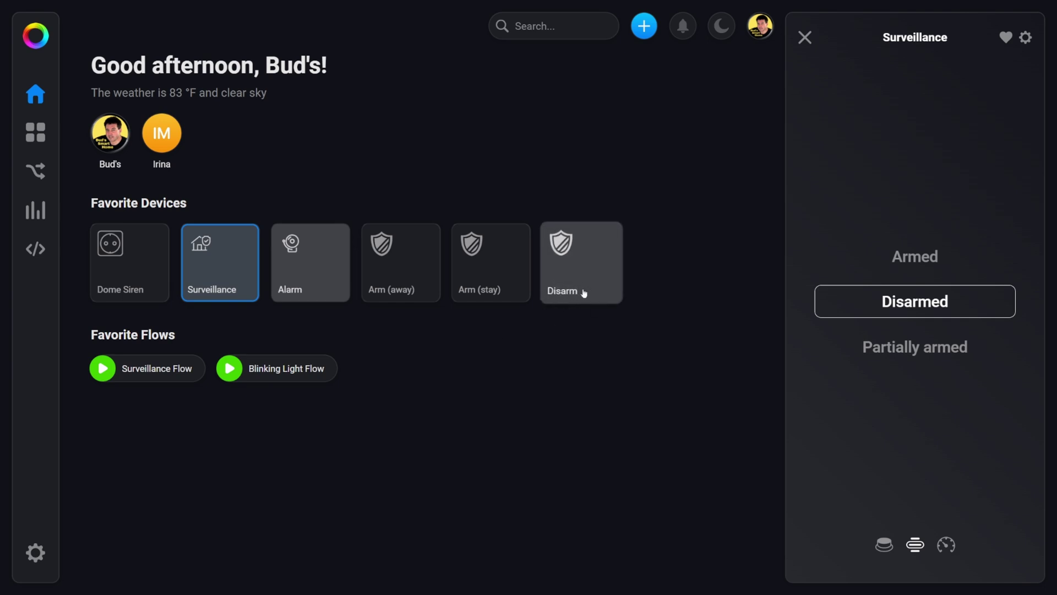
pyautogui.press('Escape')
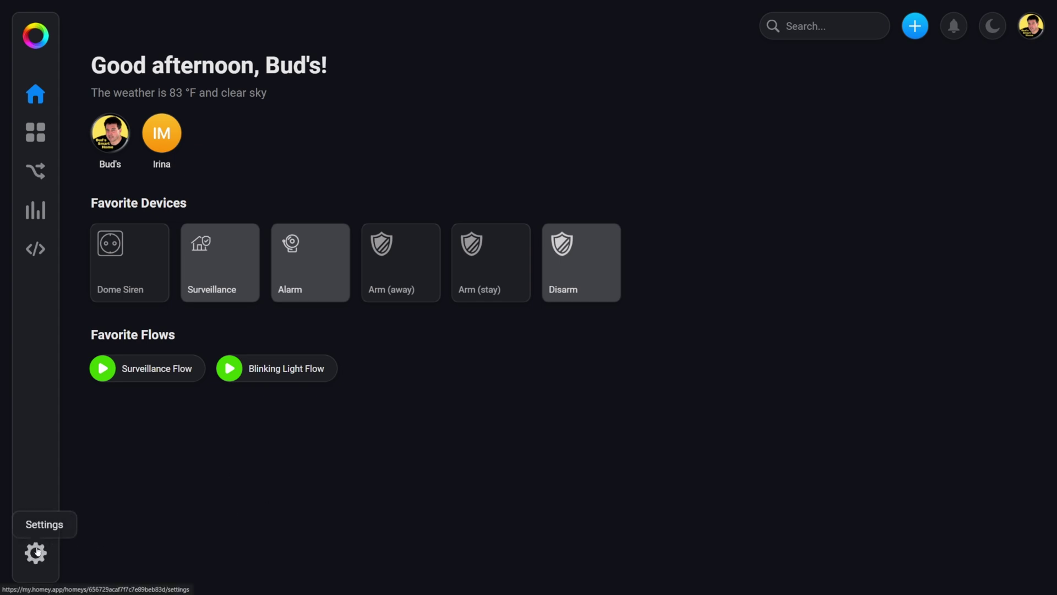
pyautogui.click(36, 551)
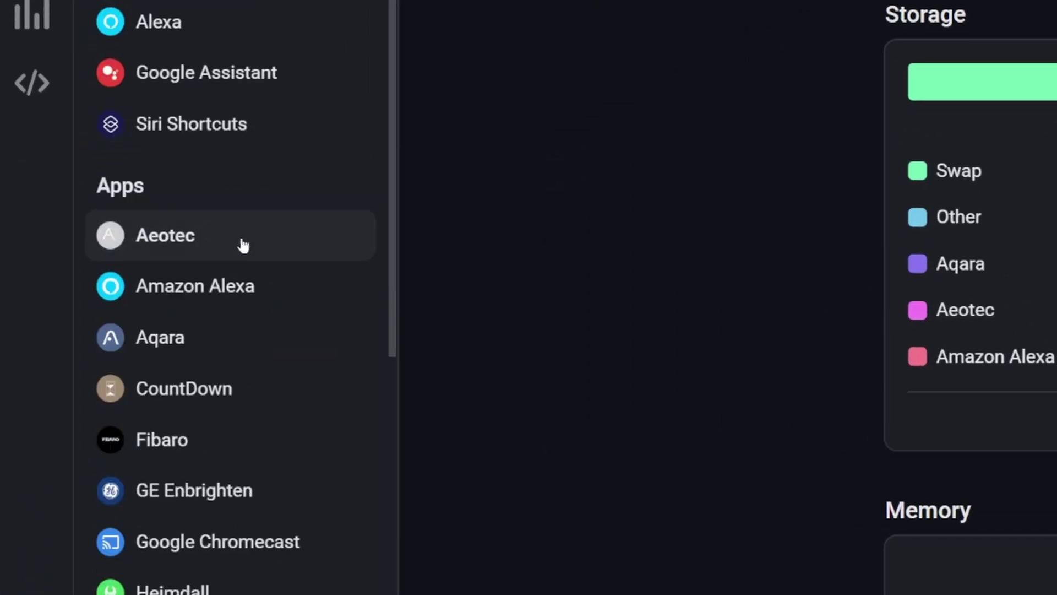
# Step: Select Heimdall in the Settings apps list and open its configuration window
pyautogui.scroll(-5, 242, 245)
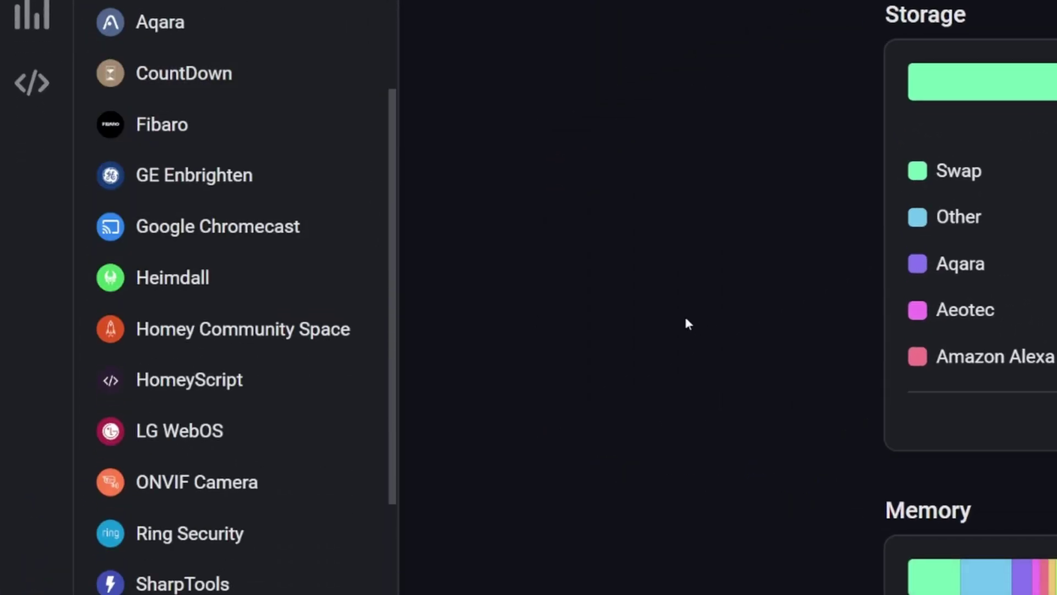
pyautogui.click(177, 295)
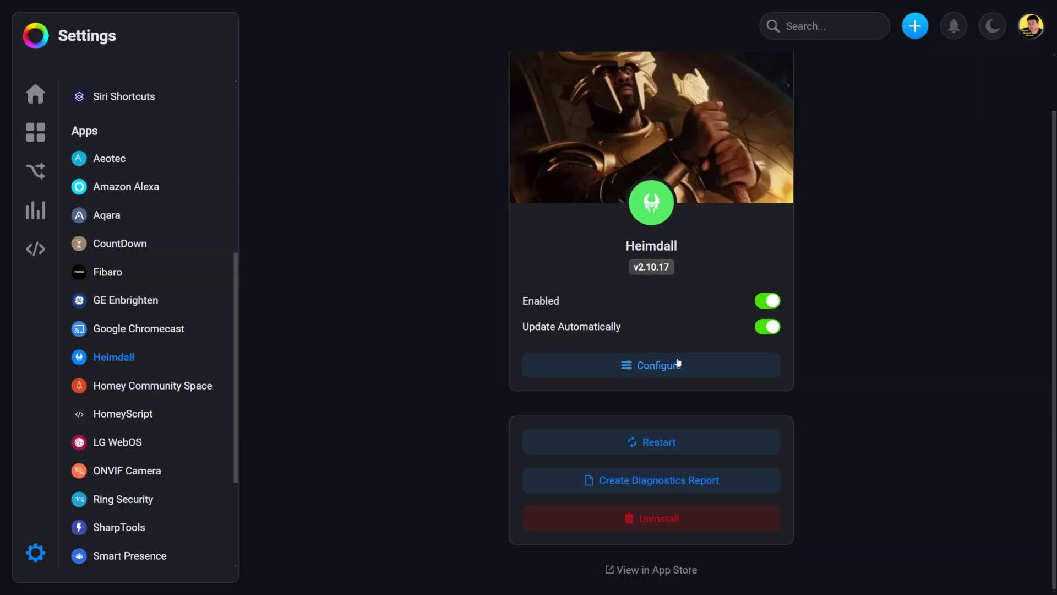
pyautogui.click(663, 369)
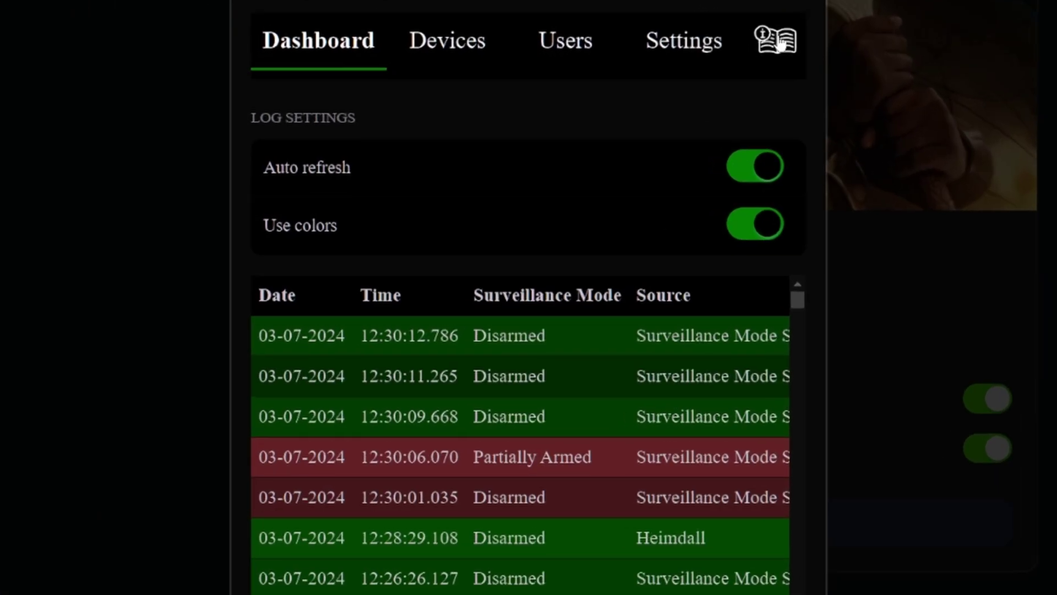
# Step: Read through Heimdall's setup instructions on the help tab of its configuration window
pyautogui.click(784, 40)
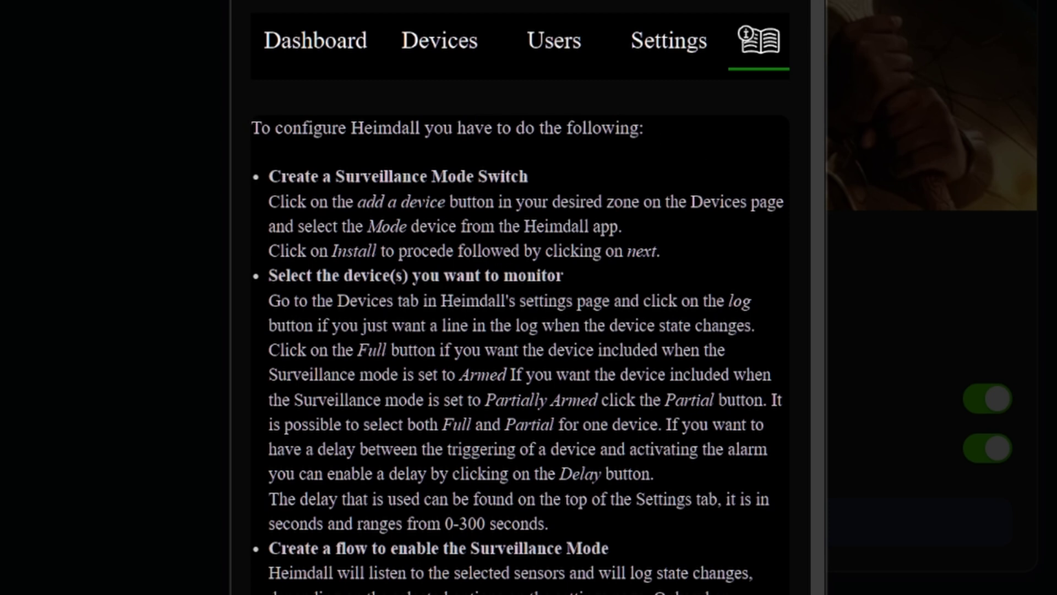
pyautogui.scroll(-5, 503, 274)
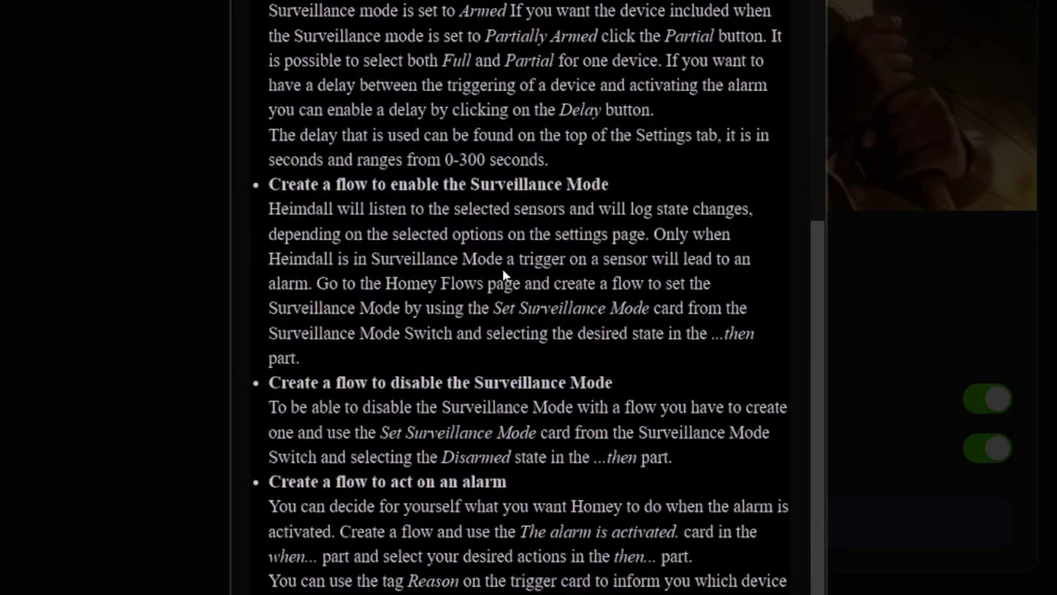
pyautogui.scroll(3, 504, 274)
pyautogui.scroll(2, 504, 274)
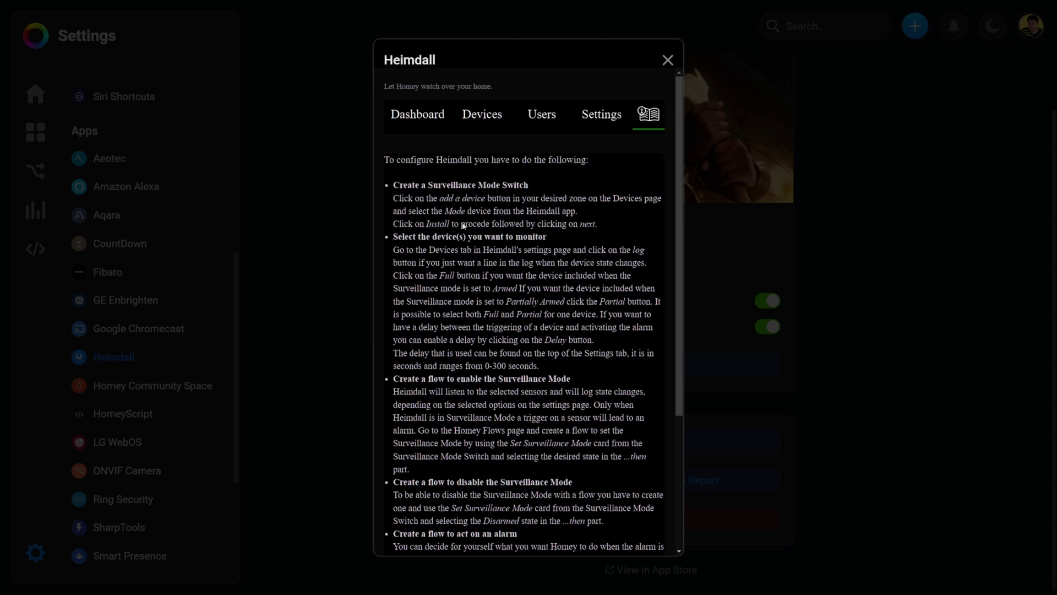
pyautogui.scroll(-4, 514, 537)
pyautogui.scroll(-1, 523, 523)
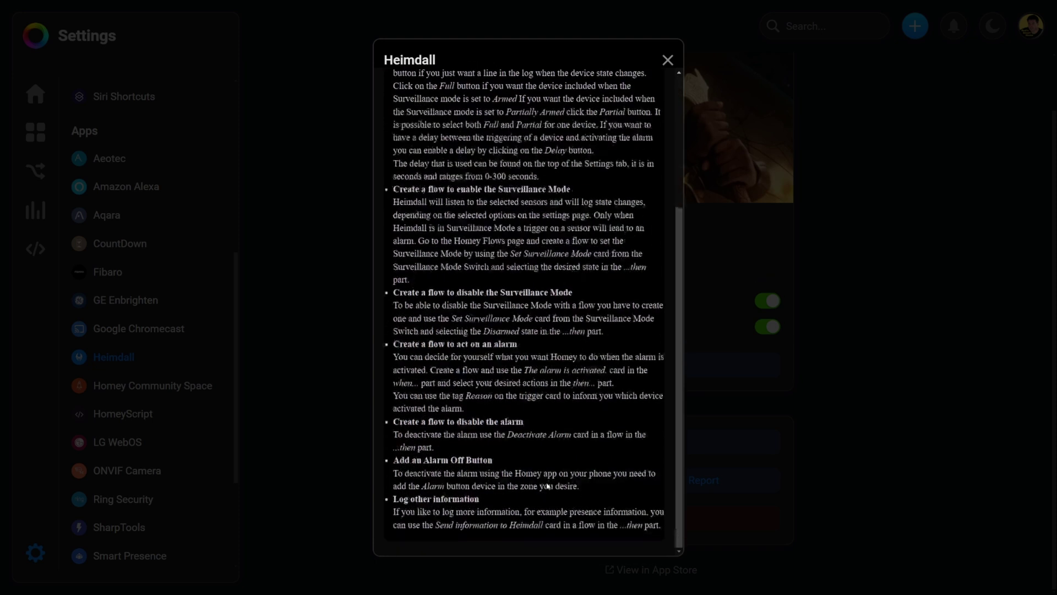
pyautogui.scroll(5, 549, 477)
pyautogui.scroll(1, 551, 468)
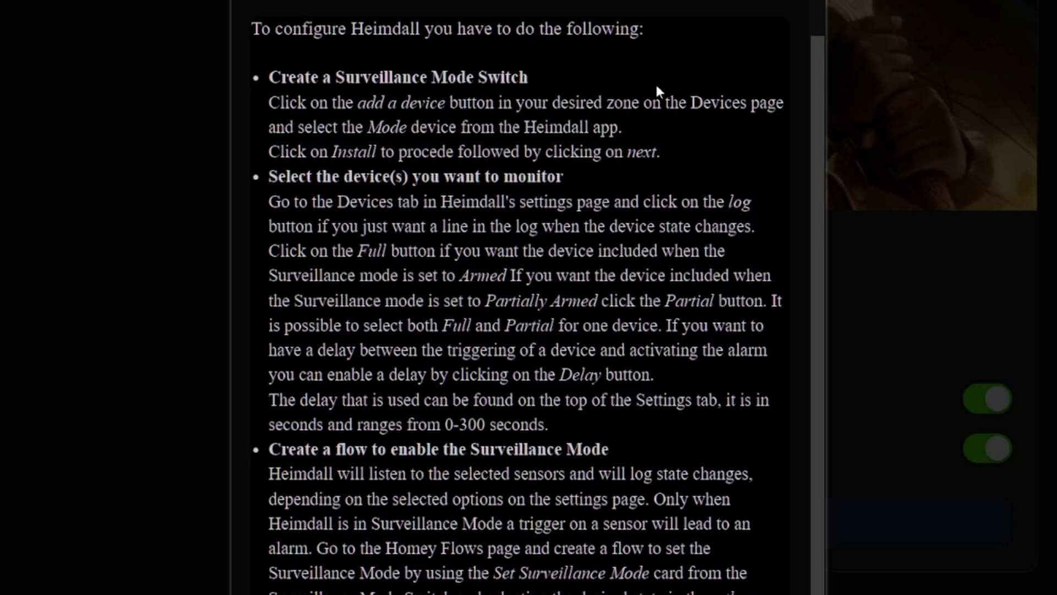
pyautogui.scroll(3, 606, 142)
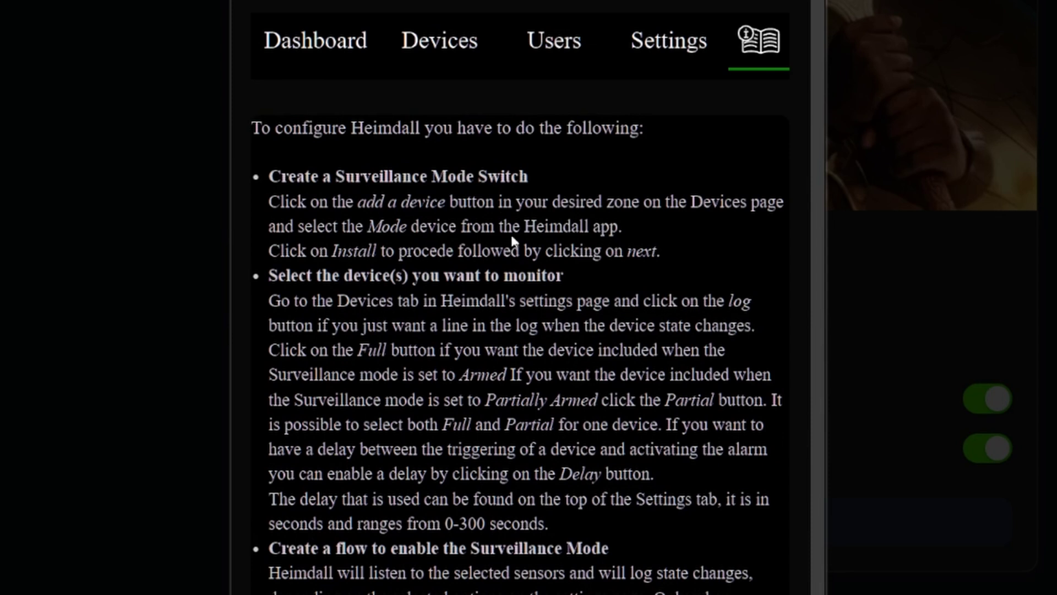
pyautogui.scroll(-5, 511, 233)
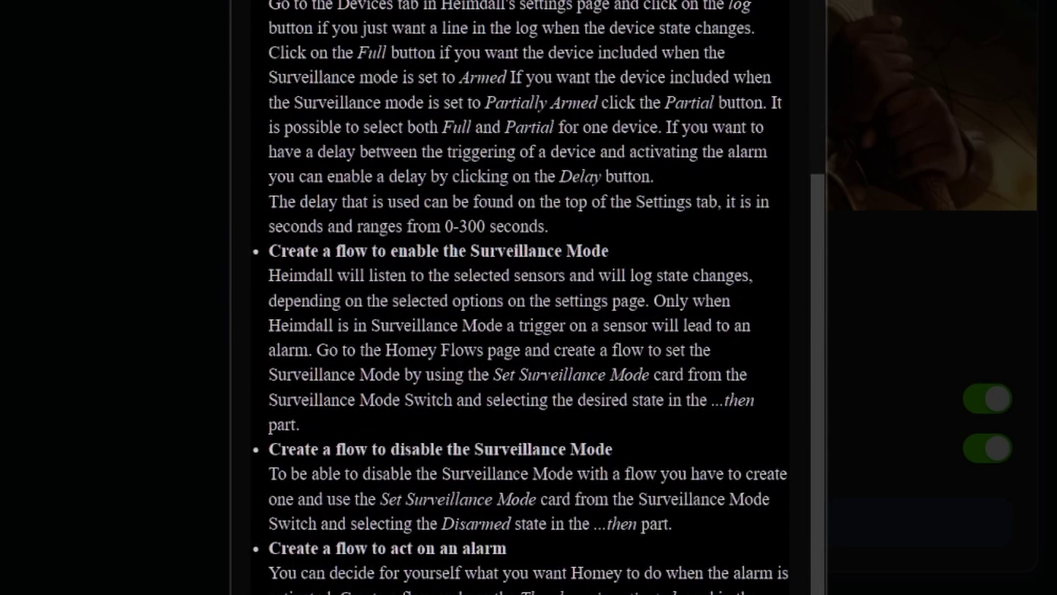
pyautogui.scroll(5, 606, 449)
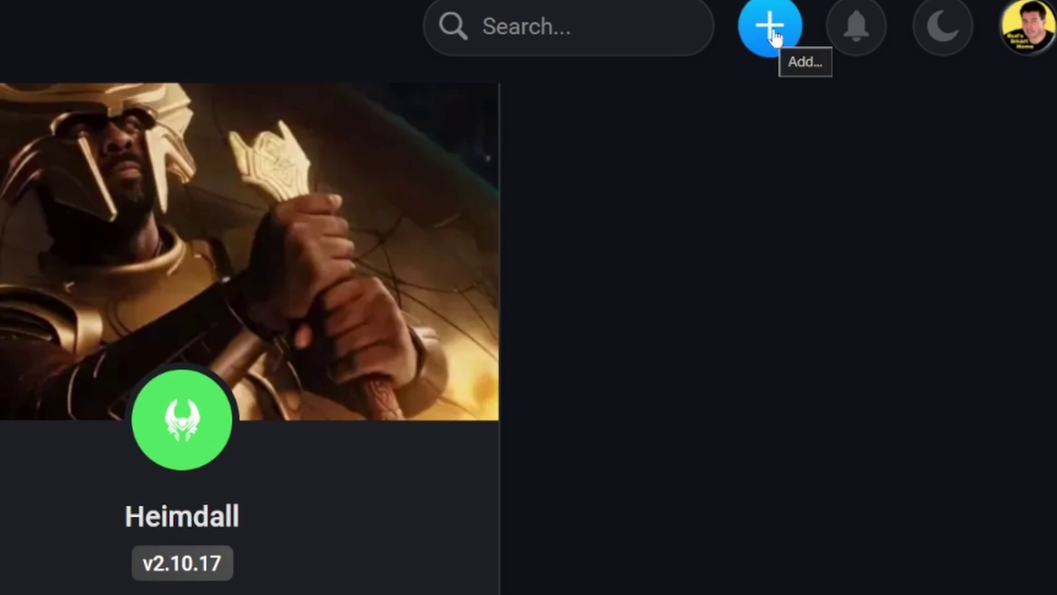
# Step: Try adding a Heimdall Mode device, then close the no-devices-found dialog
pyautogui.click(770, 26)
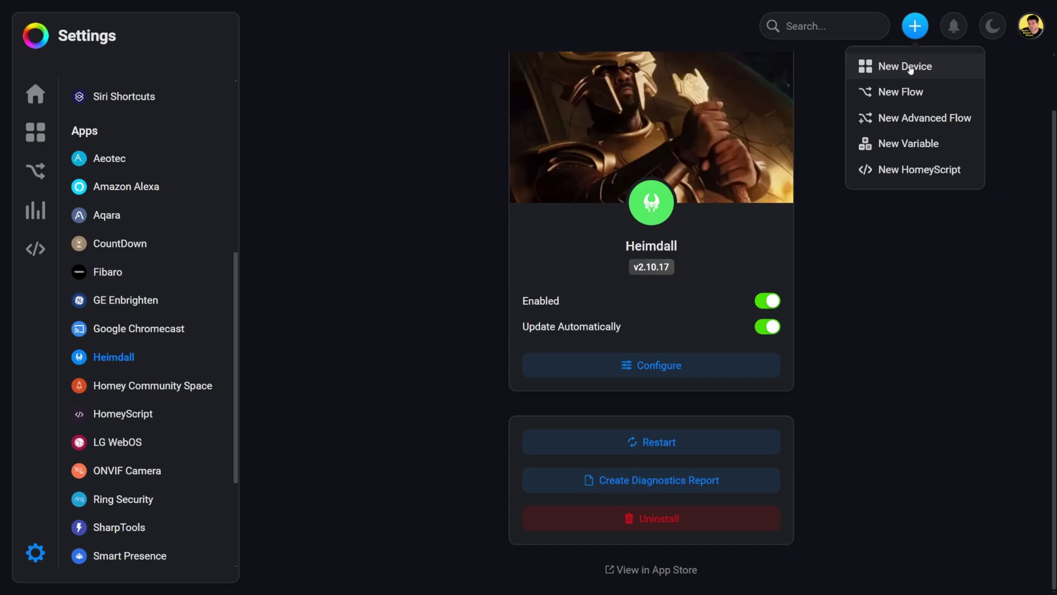
pyautogui.click(761, 123)
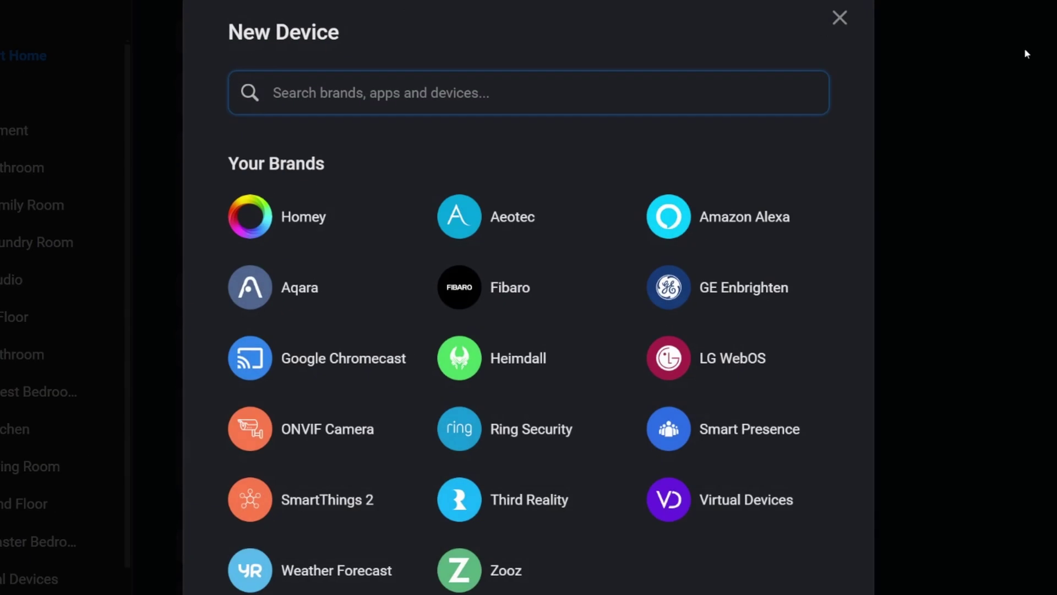
pyautogui.click(520, 365)
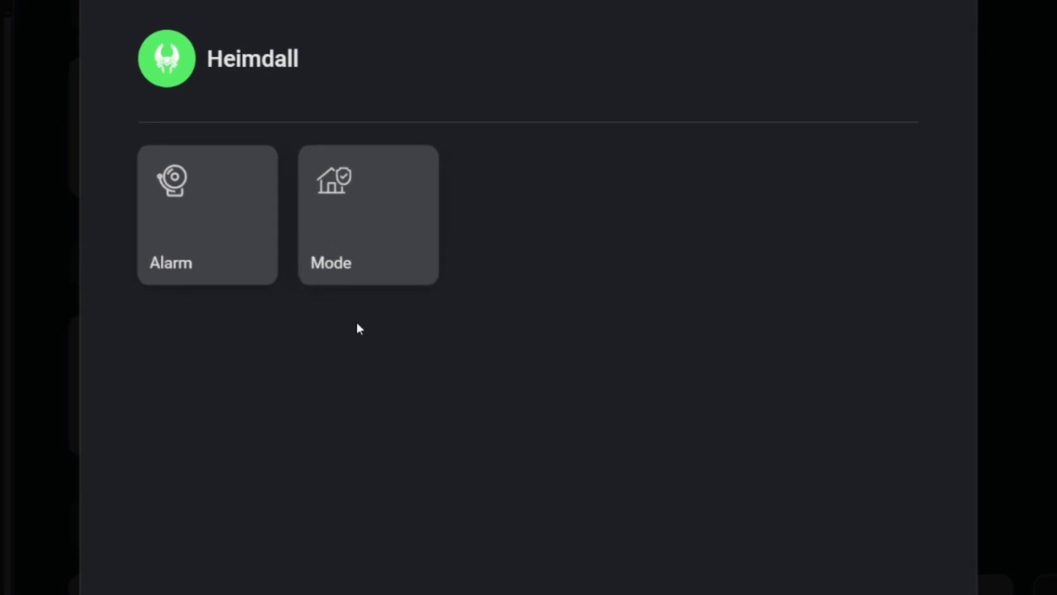
pyautogui.click(379, 252)
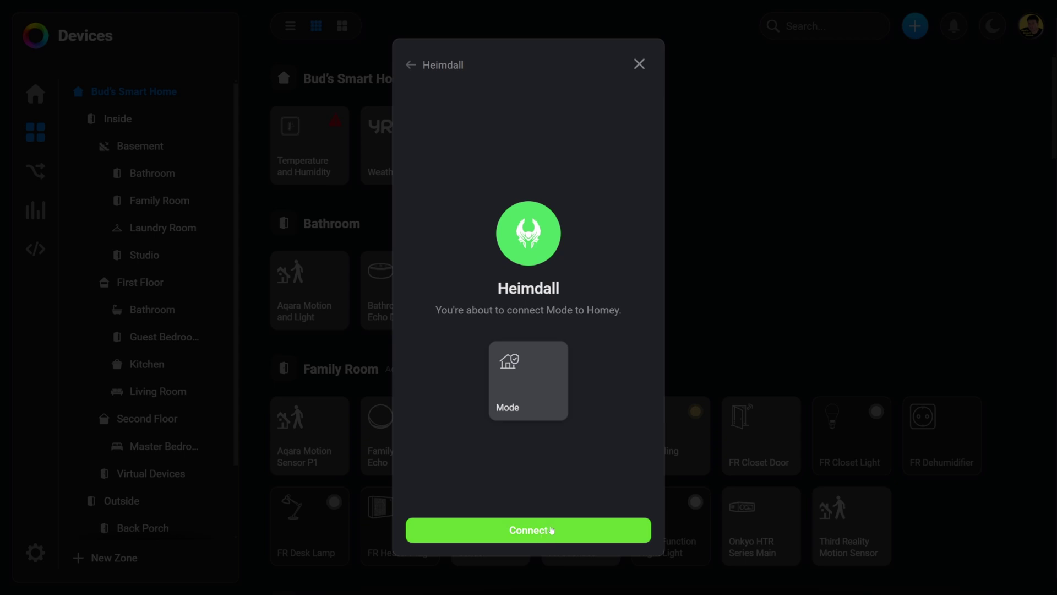
pyautogui.click(548, 530)
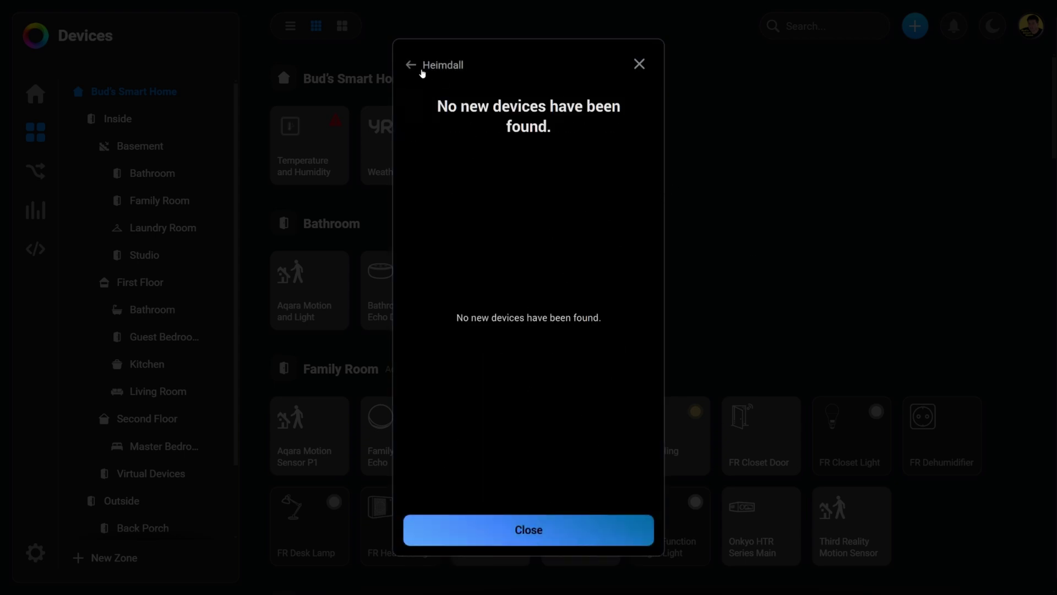
pyautogui.click(639, 64)
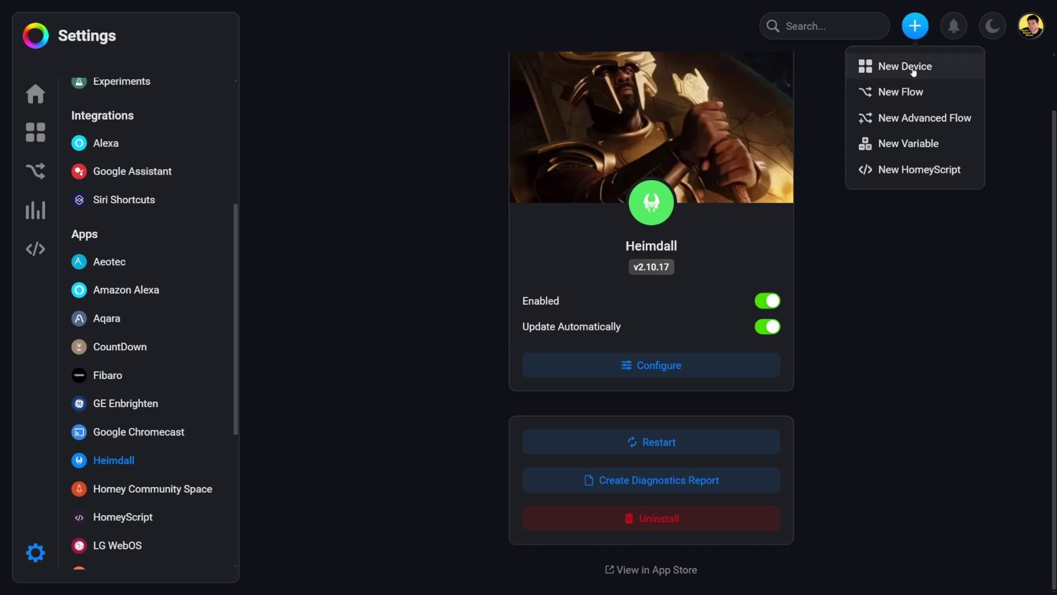
# Step: Start a new Heimdall device again, check the Alarm type, and go back
pyautogui.click(912, 71)
pyautogui.click(502, 310)
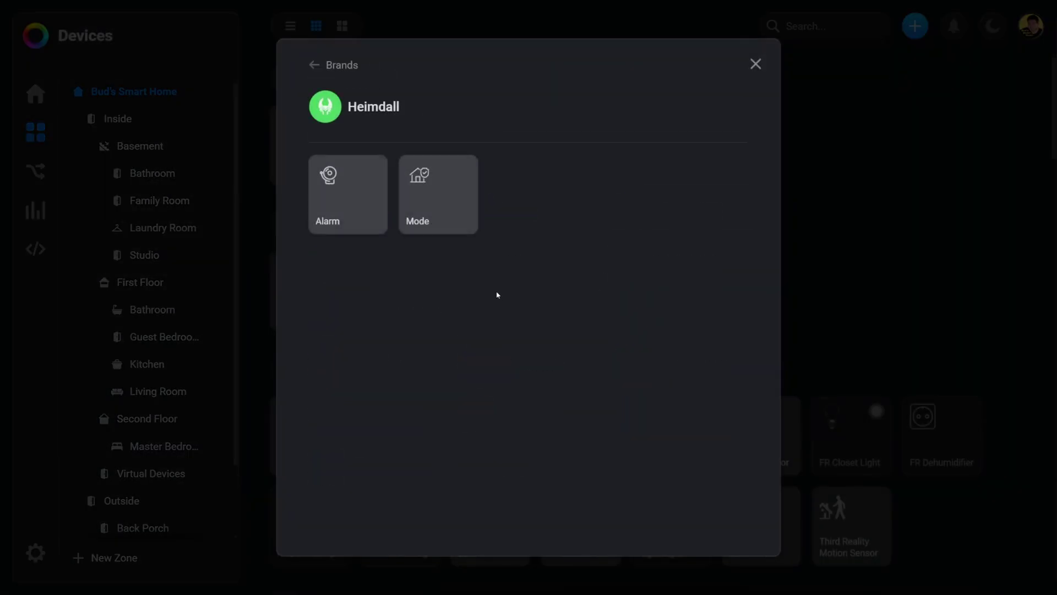
pyautogui.click(337, 208)
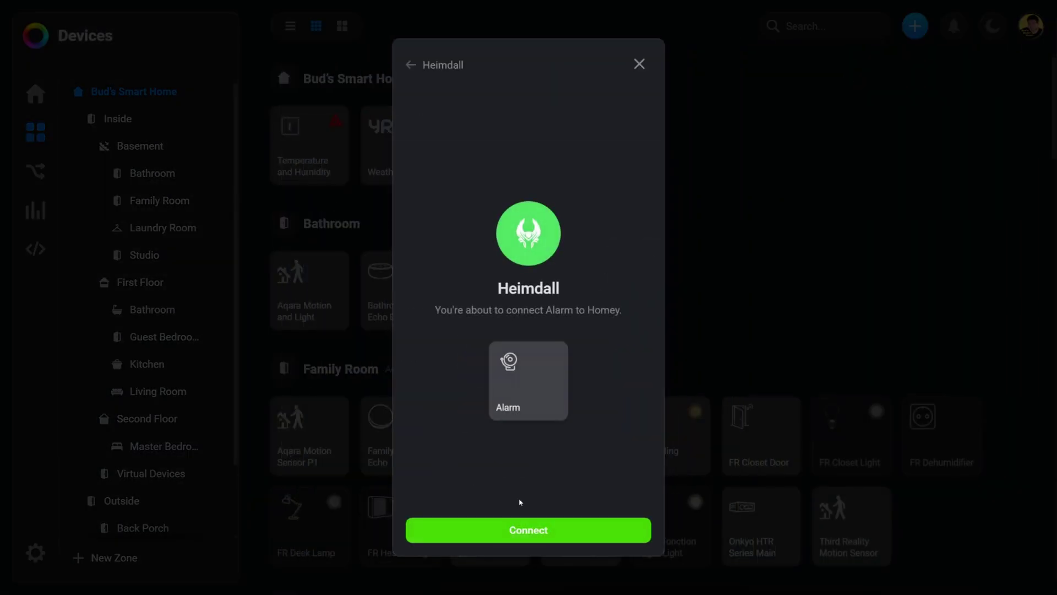
pyautogui.click(412, 66)
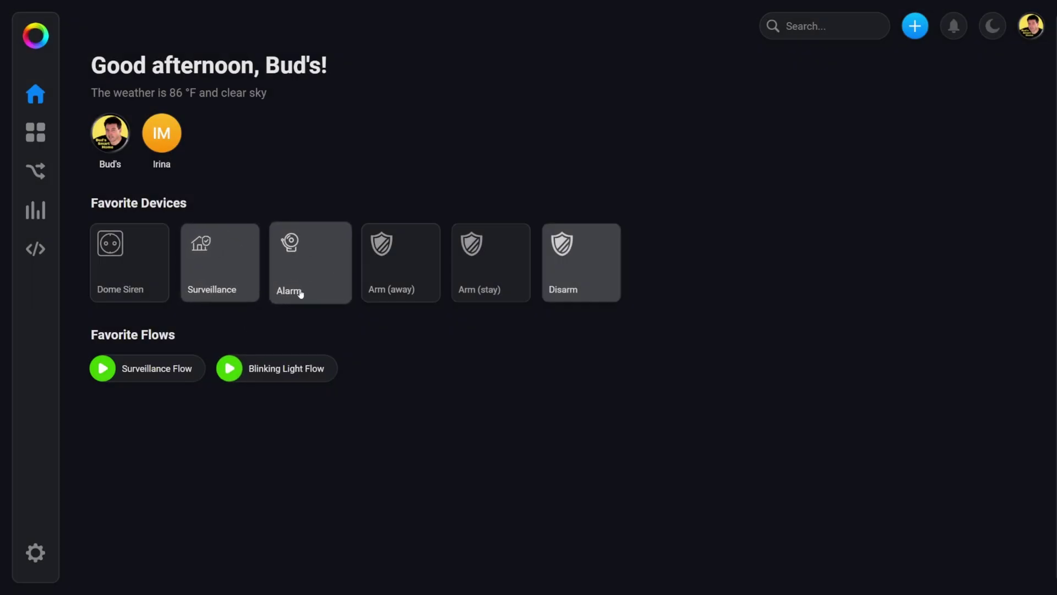
# Step: Check Surveillance's mode options, then view the Alarm device reading 'All is quiet'
pyautogui.click(226, 268)
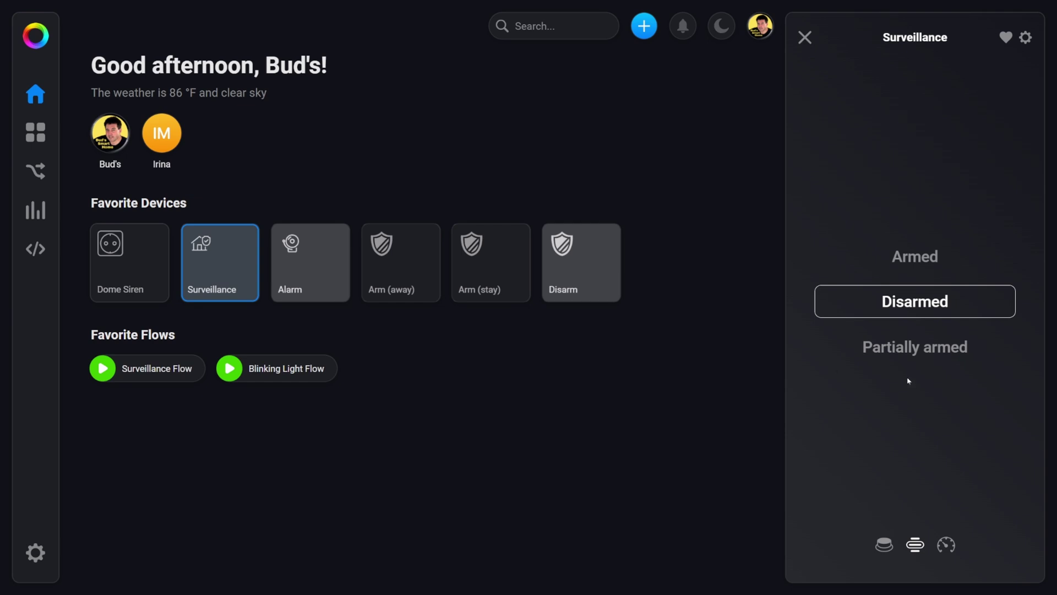
pyautogui.click(308, 277)
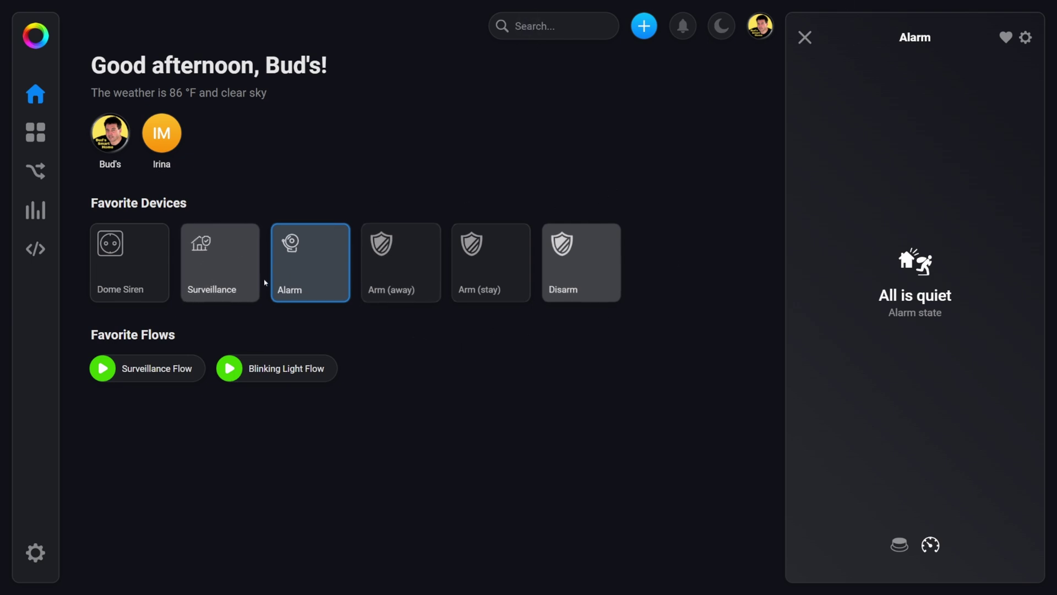
pyautogui.click(164, 290)
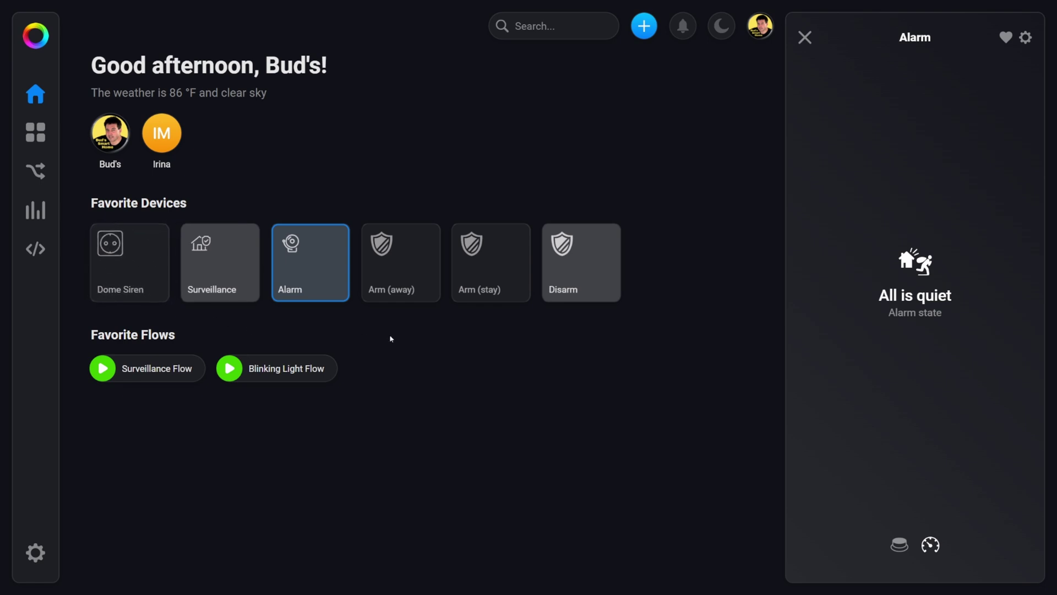
pyautogui.click(35, 132)
# Step: Go to Settings > Apps > Heimdall and open its configuration window again
pyautogui.click(36, 551)
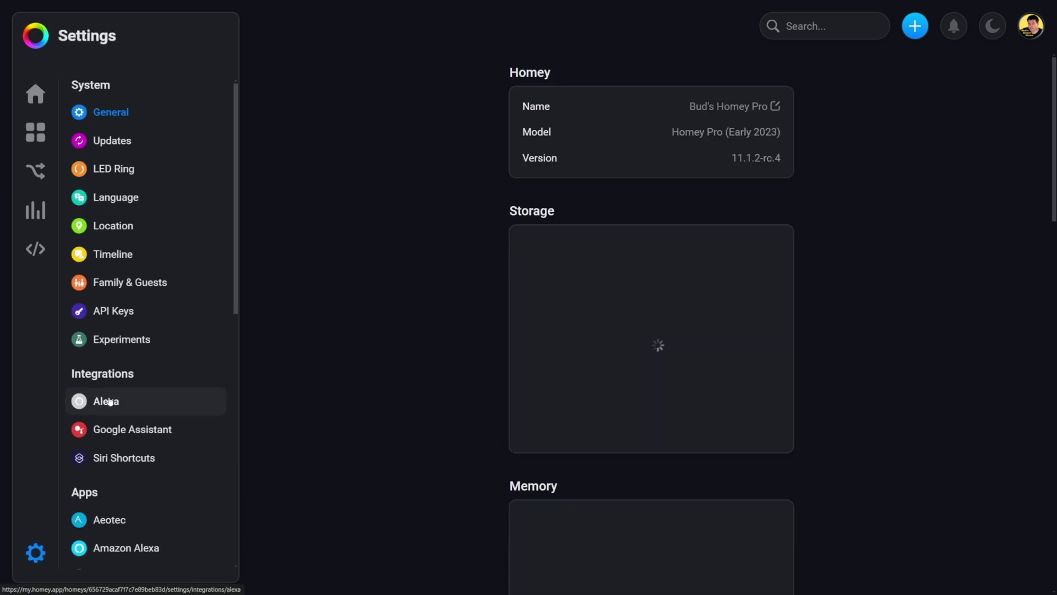
pyautogui.scroll(-2, 213, 345)
pyautogui.scroll(-4, 143, 342)
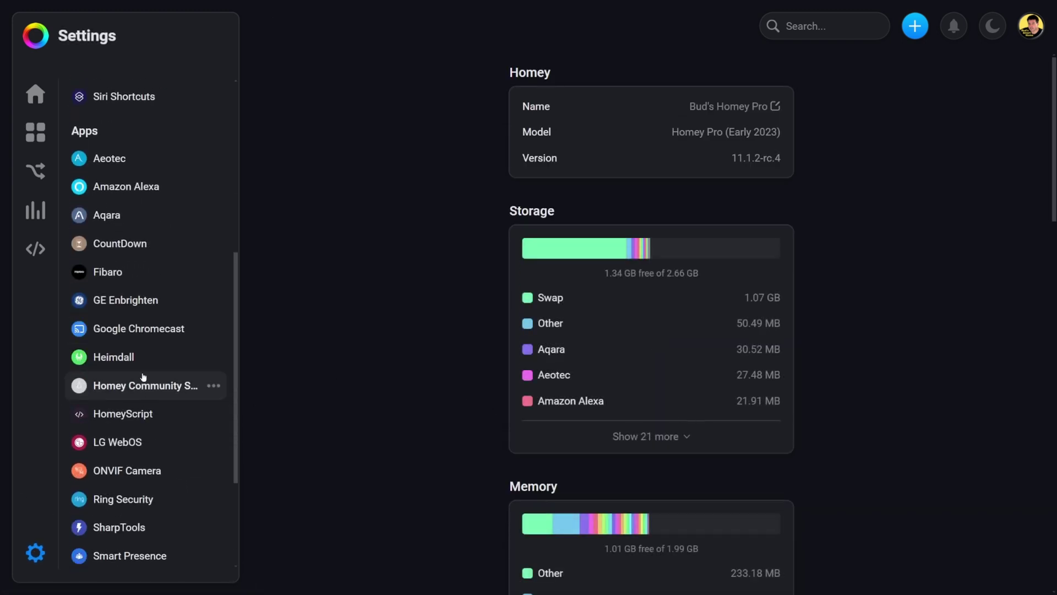
pyautogui.click(117, 357)
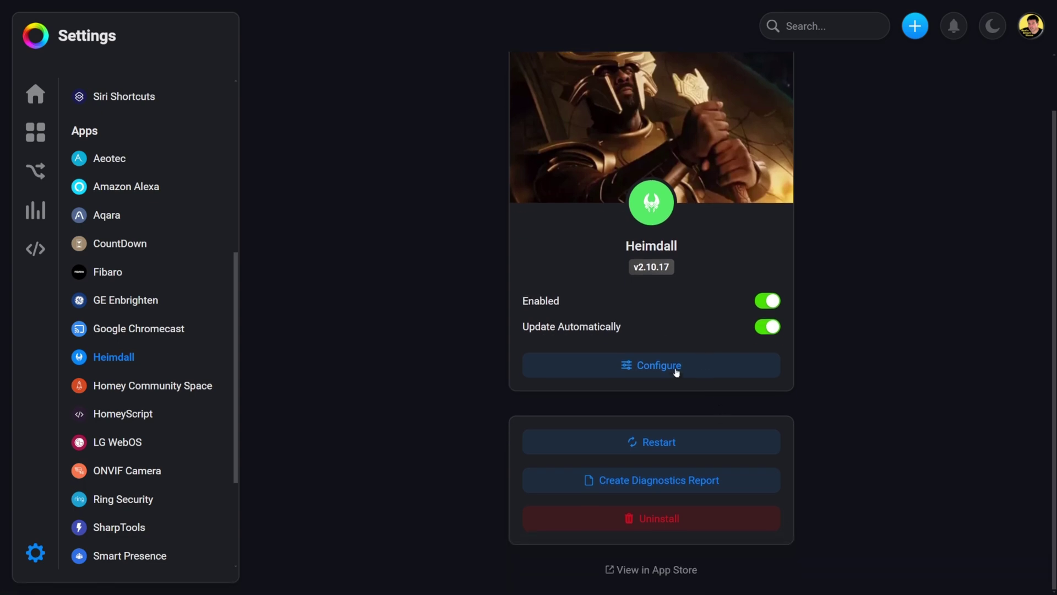
pyautogui.click(675, 369)
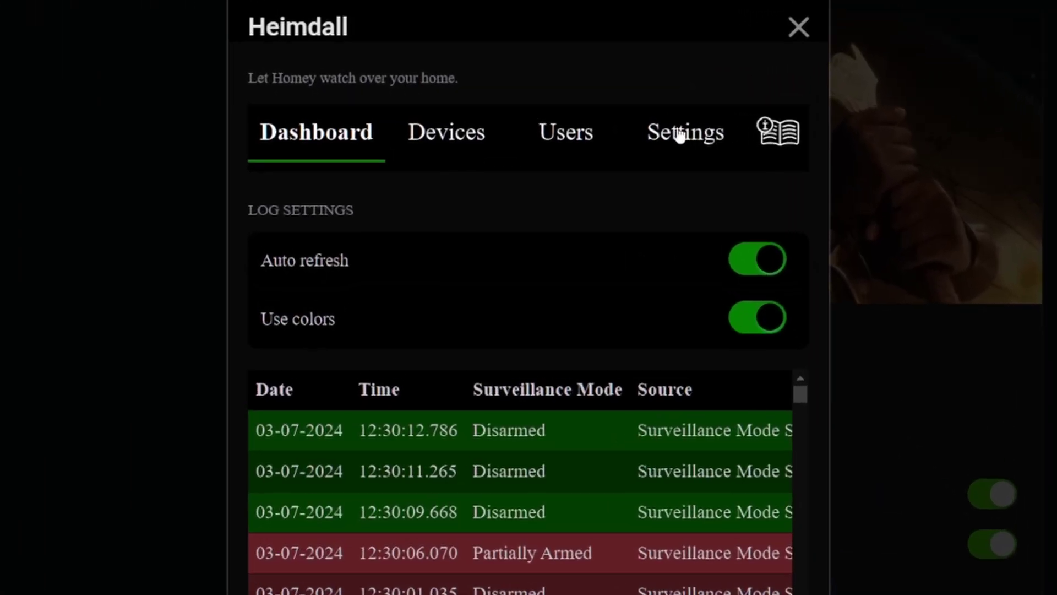
# Step: Review Heimdall's 5-second arming and alarm delays for Armed and Partially Armed modes
pyautogui.click(695, 137)
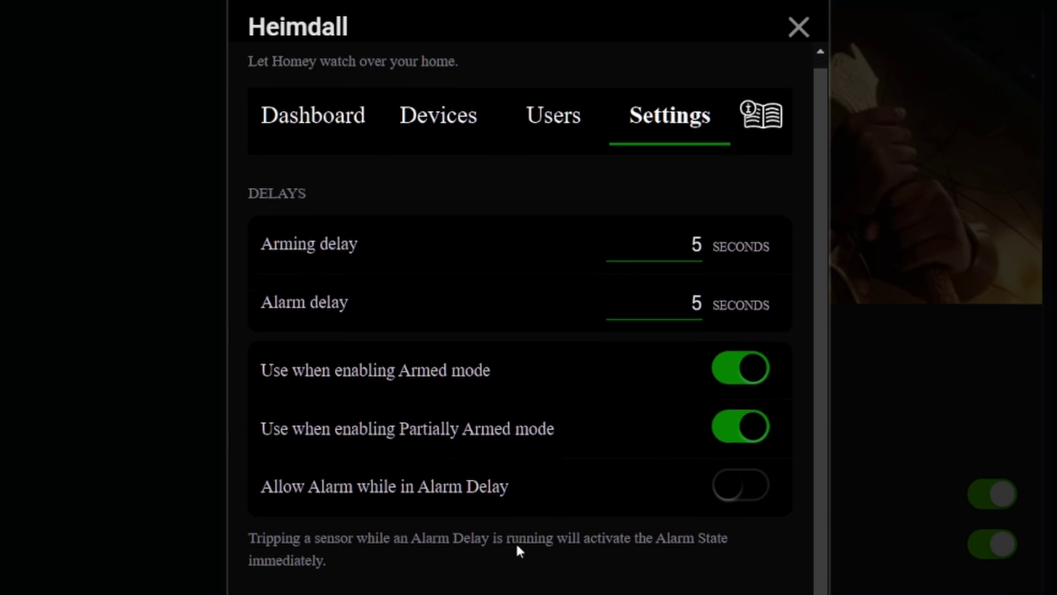
pyautogui.scroll(-4, 523, 540)
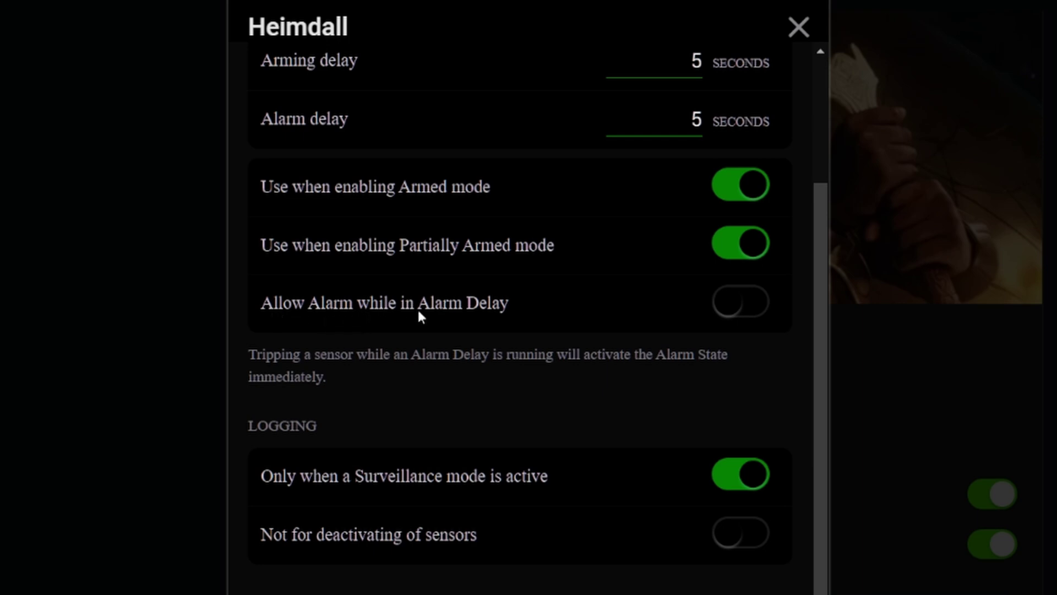
# Step: Review Heimdall's timeline logging, tamper detection and pre-arming check (off) settings, then return to the Dashboard
pyautogui.scroll(-6, 635, 540)
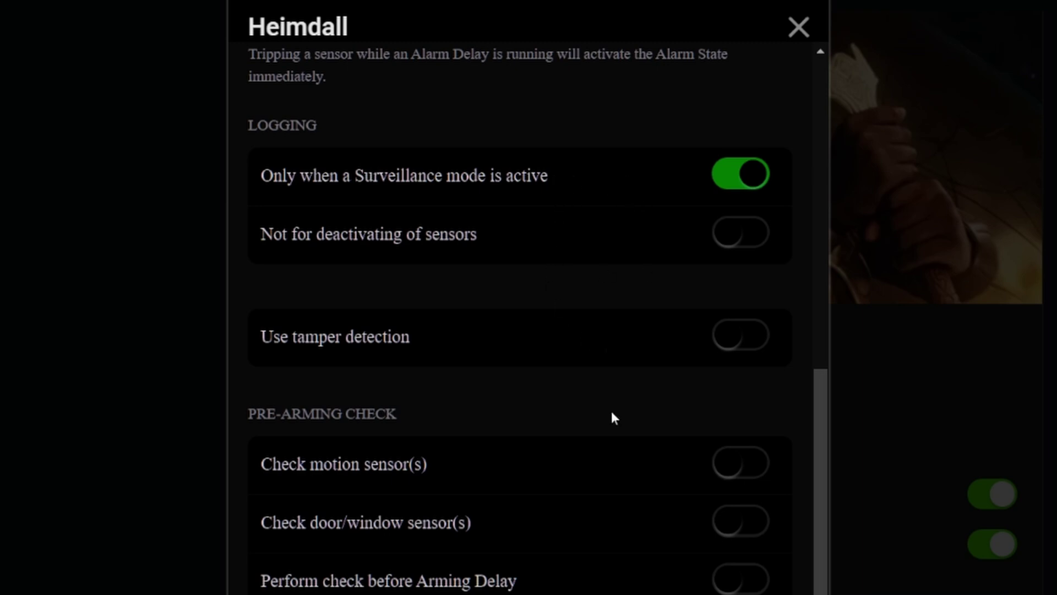
pyautogui.scroll(-1, 608, 412)
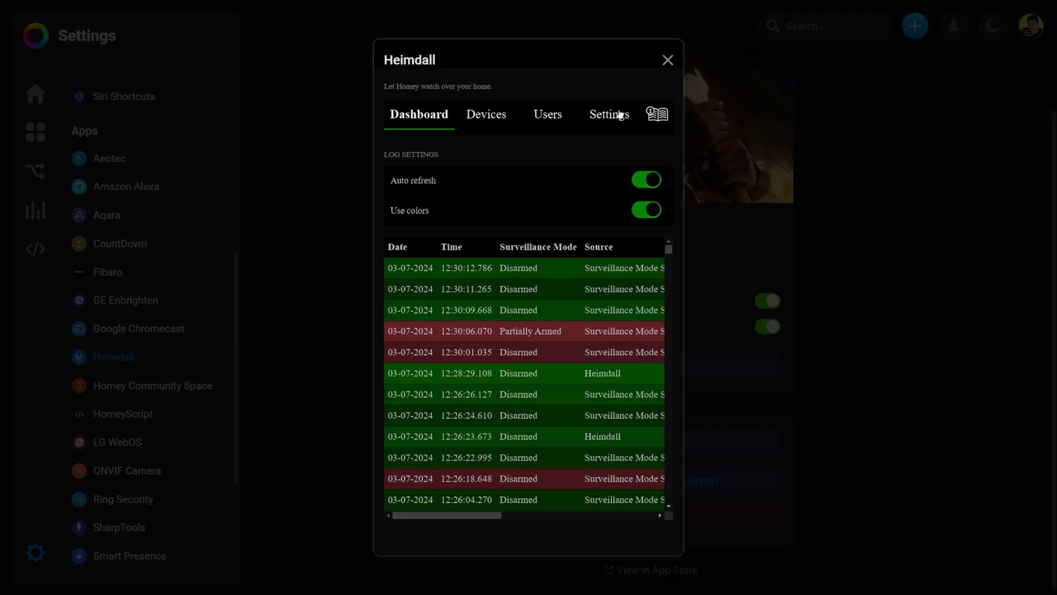
pyautogui.click(618, 114)
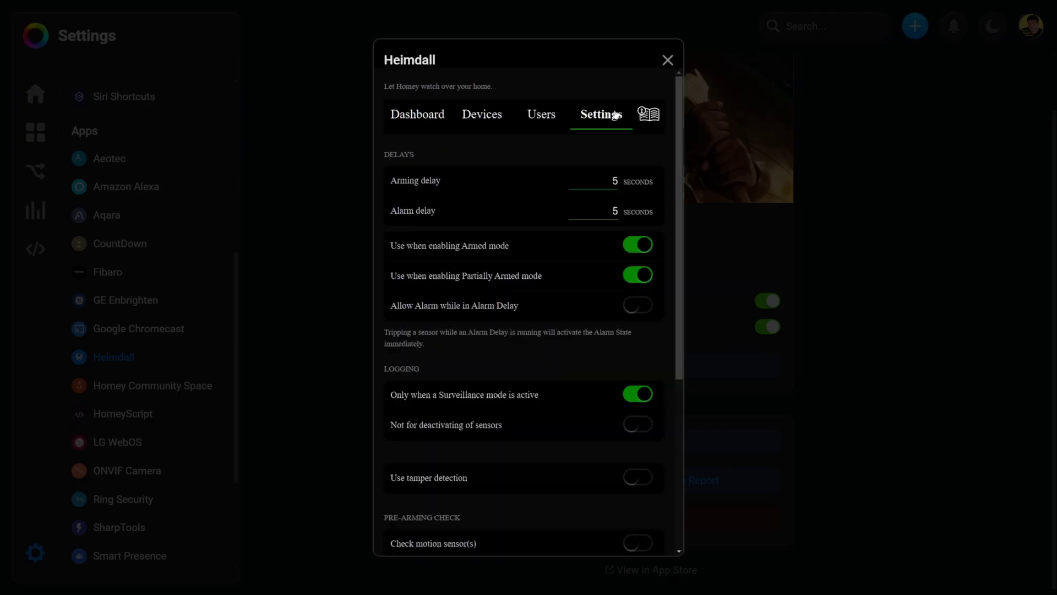
# Step: Open Heimdall's Users tab, then the Devices state list with rooms, batteries and last-seen times
pyautogui.click(544, 115)
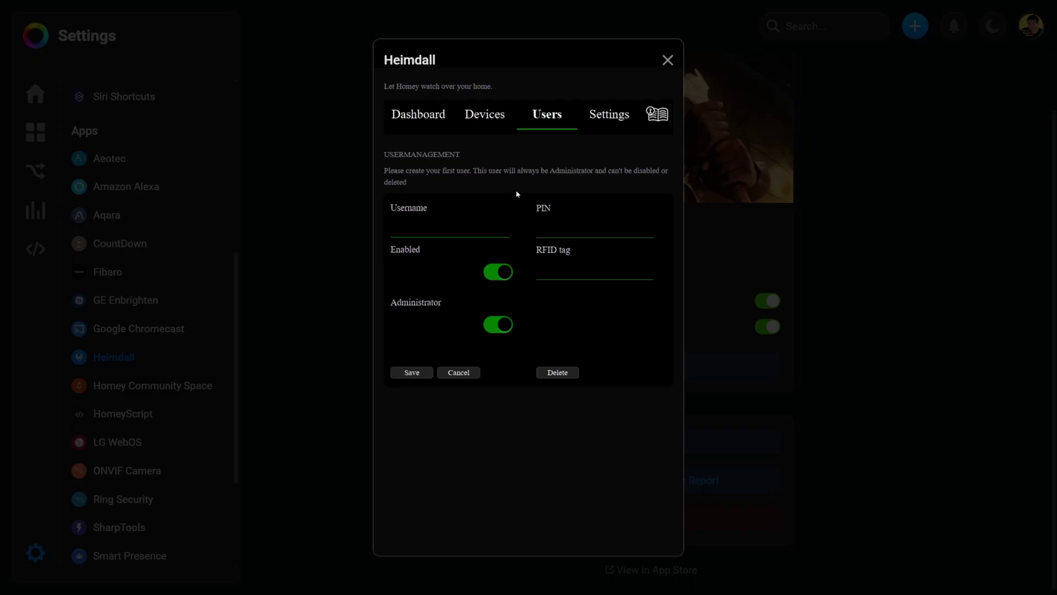
pyautogui.click(492, 116)
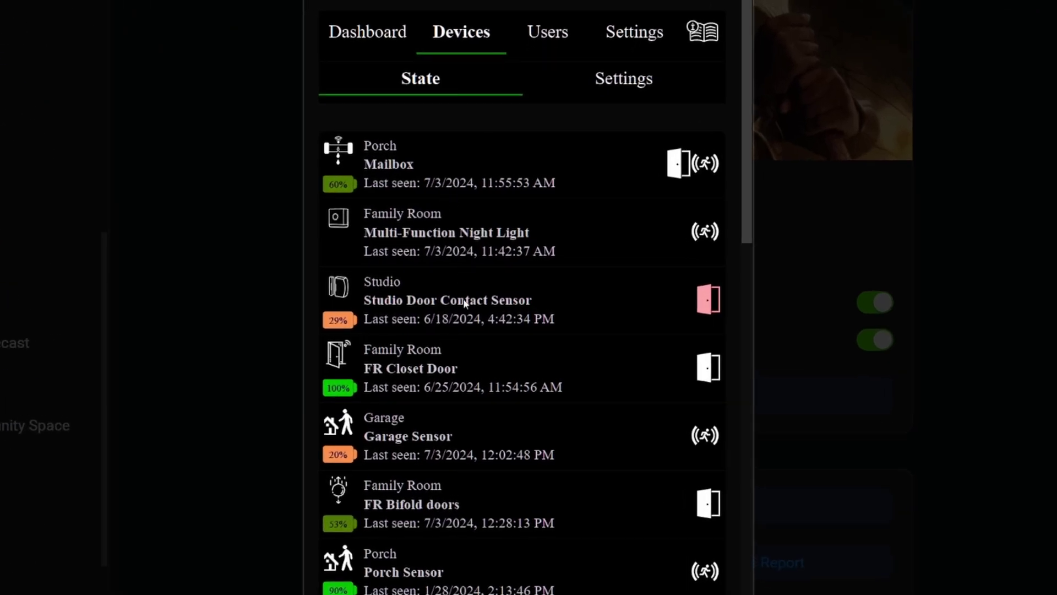
pyautogui.scroll(-3, 463, 302)
pyautogui.scroll(-1, 462, 302)
pyautogui.scroll(-3, 462, 302)
pyautogui.scroll(-3, 461, 300)
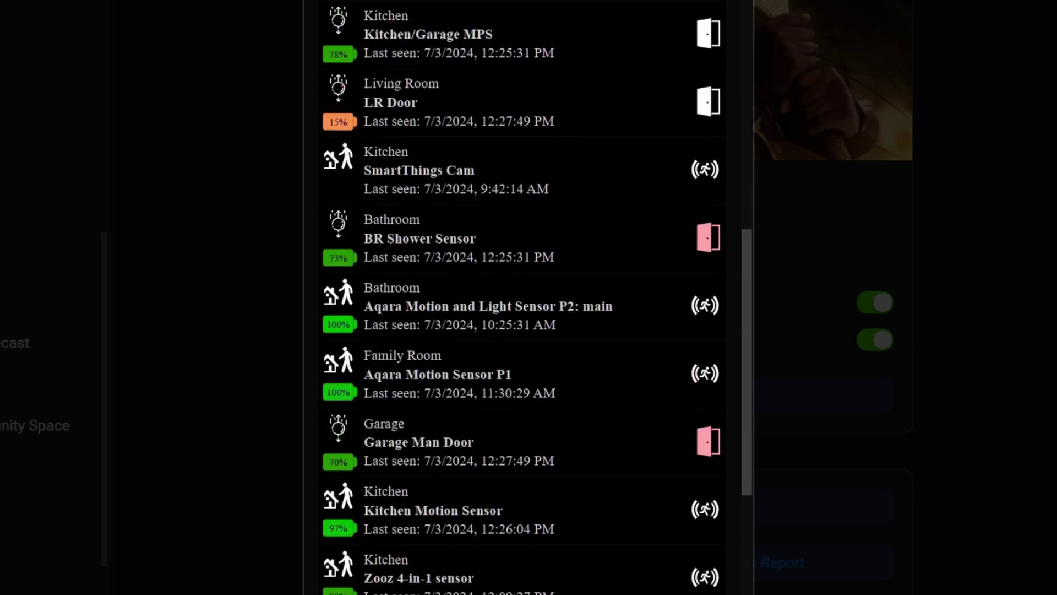
pyautogui.scroll(-3, 489, 568)
pyautogui.scroll(-2, 469, 569)
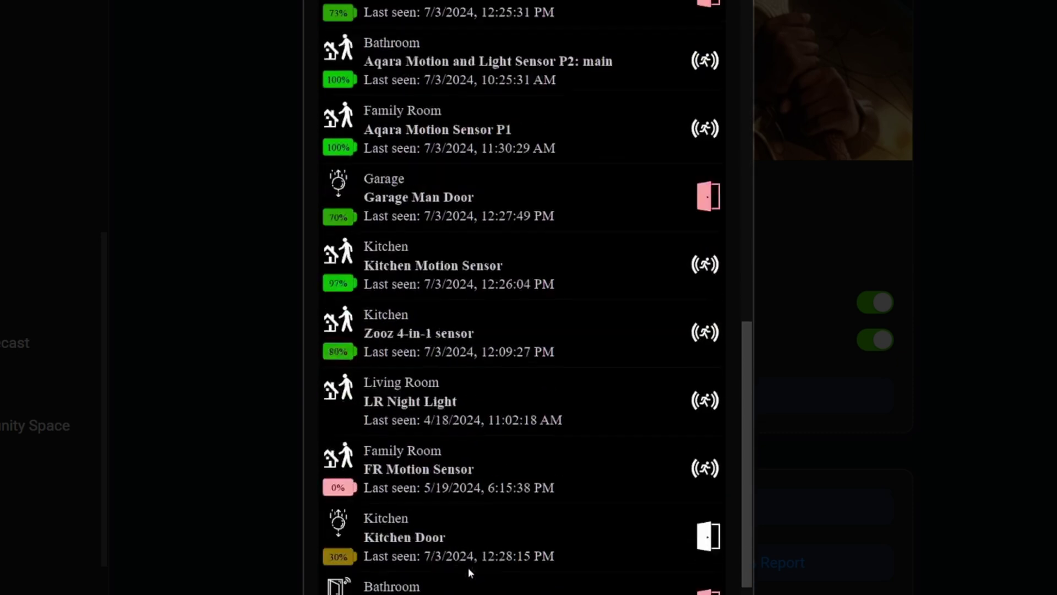
pyautogui.scroll(-2, 469, 567)
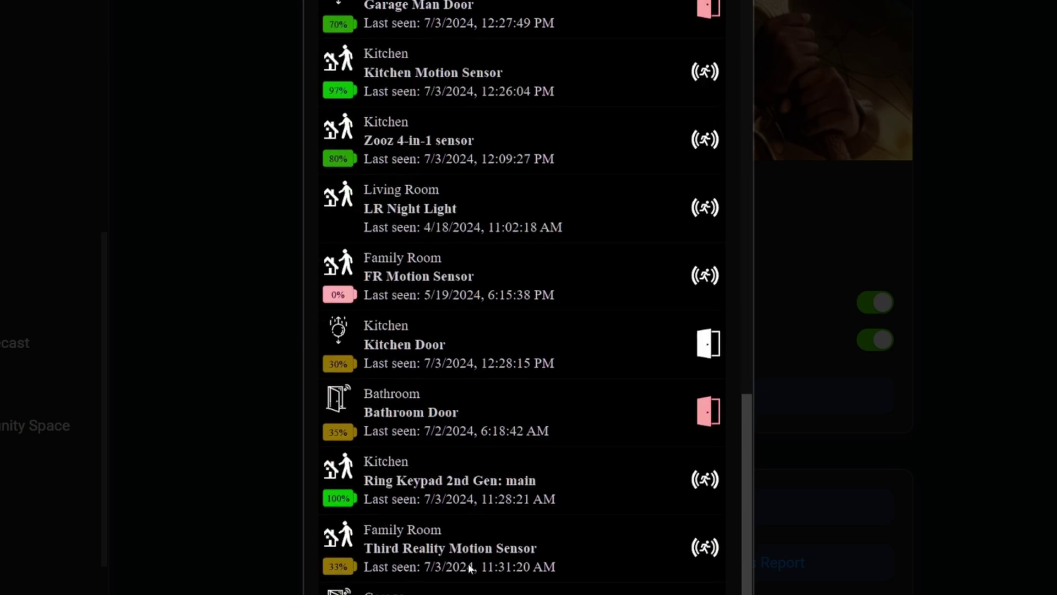
pyautogui.scroll(2, 470, 567)
pyautogui.scroll(10, 467, 555)
pyautogui.scroll(5, 467, 495)
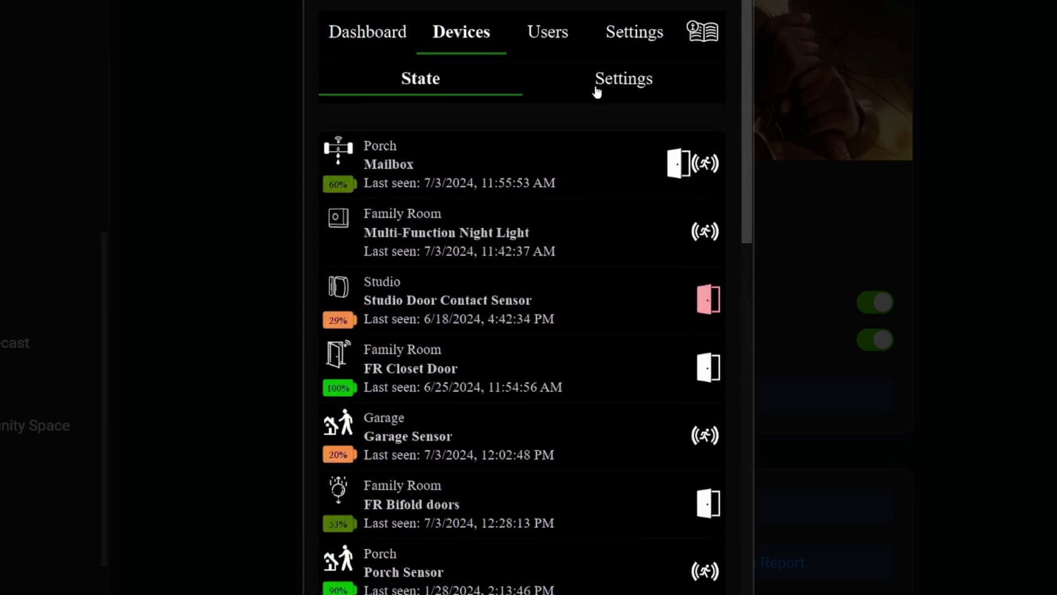
pyautogui.click(627, 79)
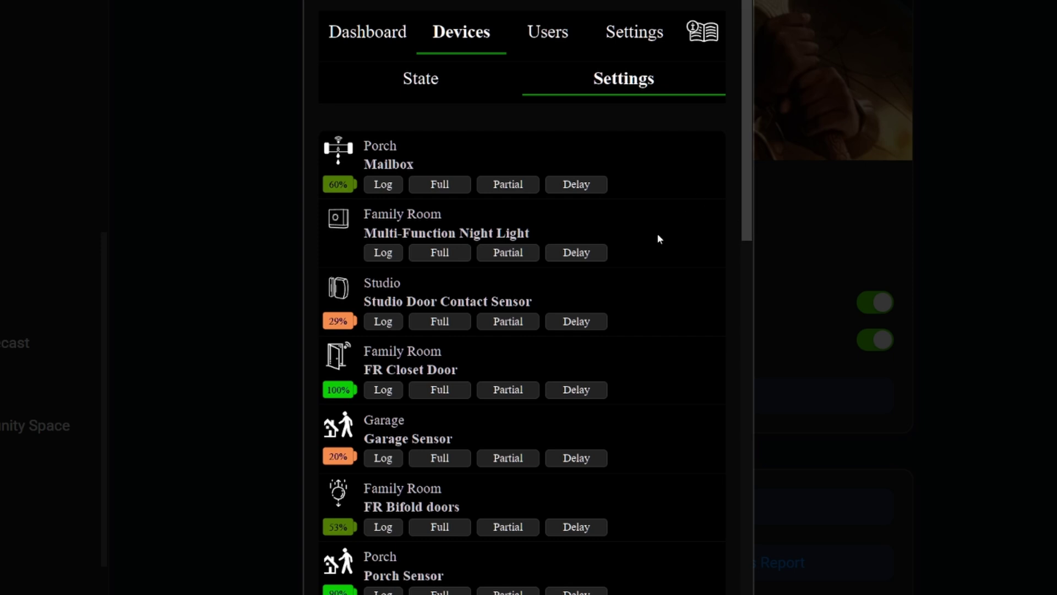
pyautogui.scroll(-1, 662, 231)
pyautogui.scroll(1, 663, 229)
pyautogui.scroll(-1, 659, 280)
pyautogui.scroll(-2, 659, 280)
pyautogui.scroll(2, 658, 280)
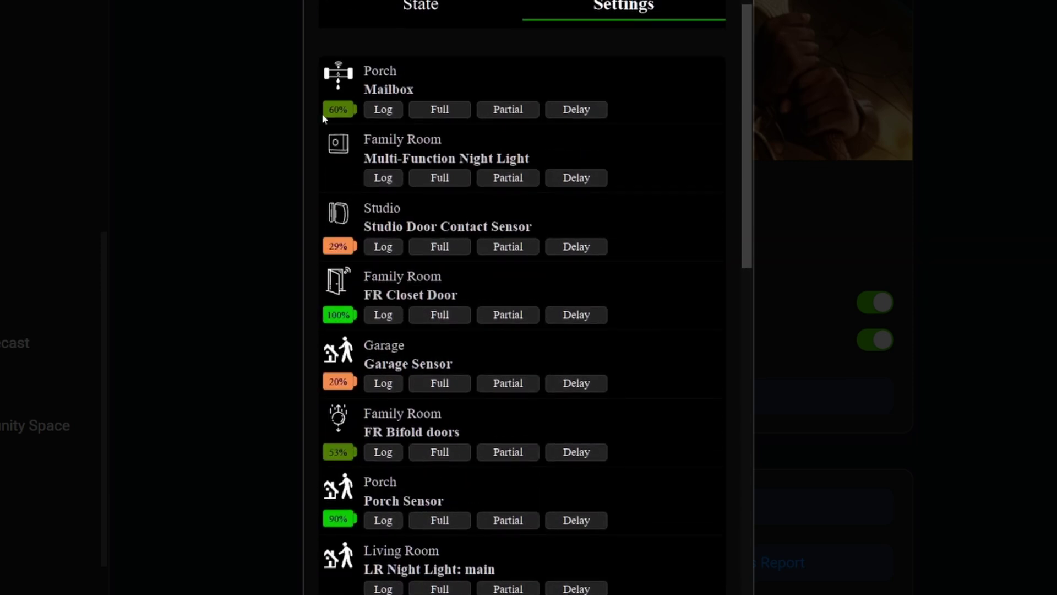
pyautogui.scroll(-1, 465, 247)
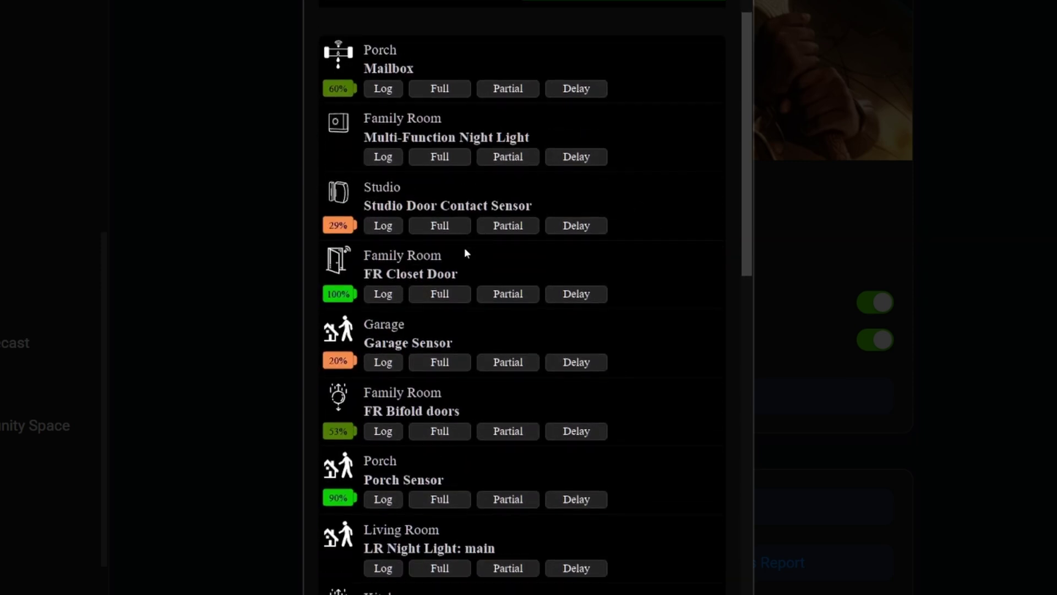
pyautogui.scroll(-4, 495, 242)
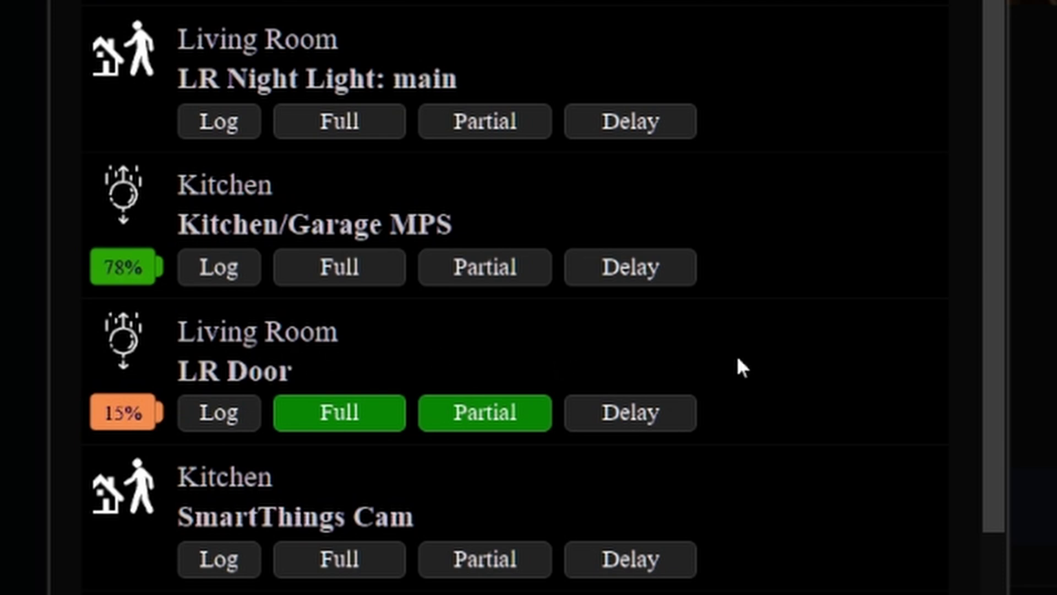
pyautogui.scroll(-3, 742, 358)
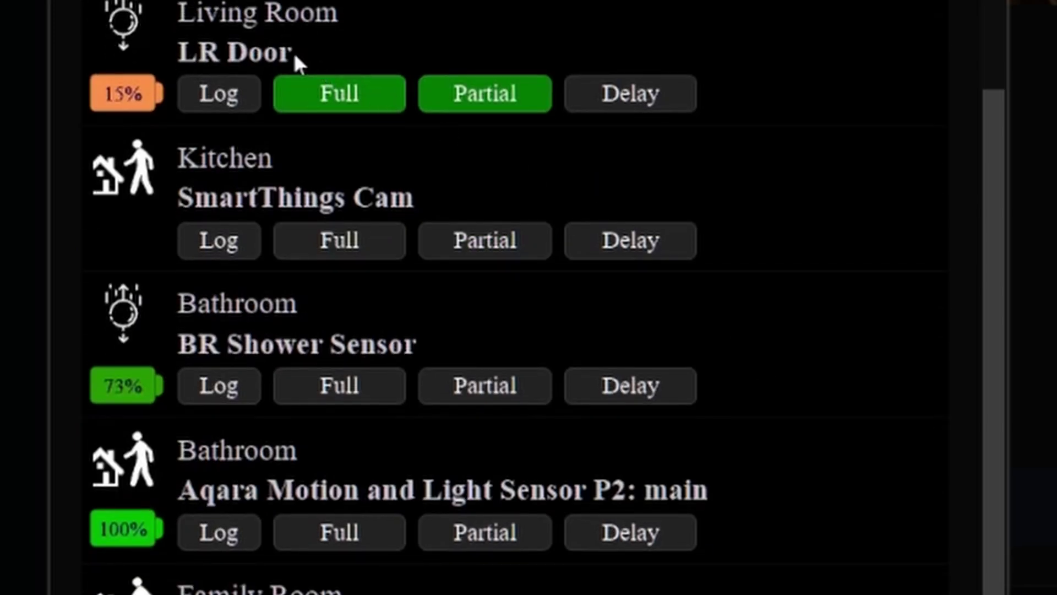
pyautogui.scroll(-2, 264, 42)
pyautogui.scroll(-3, 430, 517)
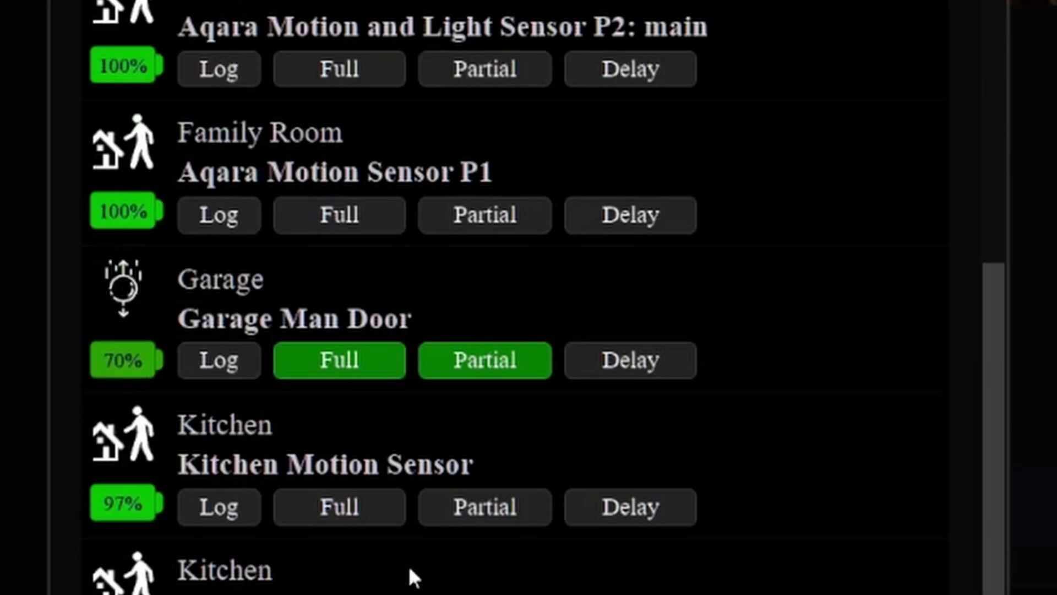
pyautogui.scroll(-3, 413, 333)
pyautogui.scroll(-1, 528, 297)
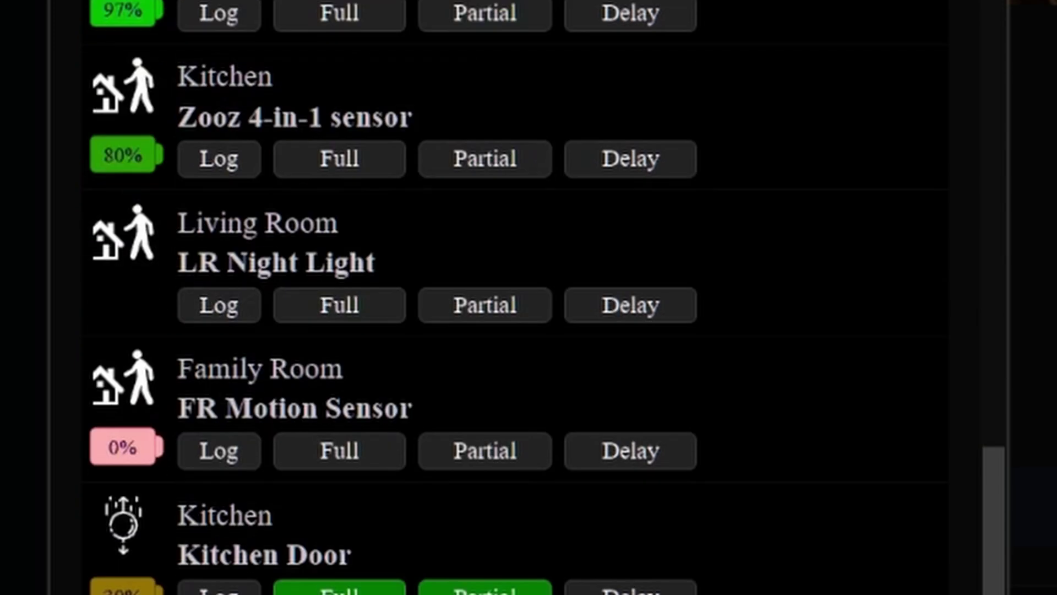
pyautogui.scroll(-1, 743, 589)
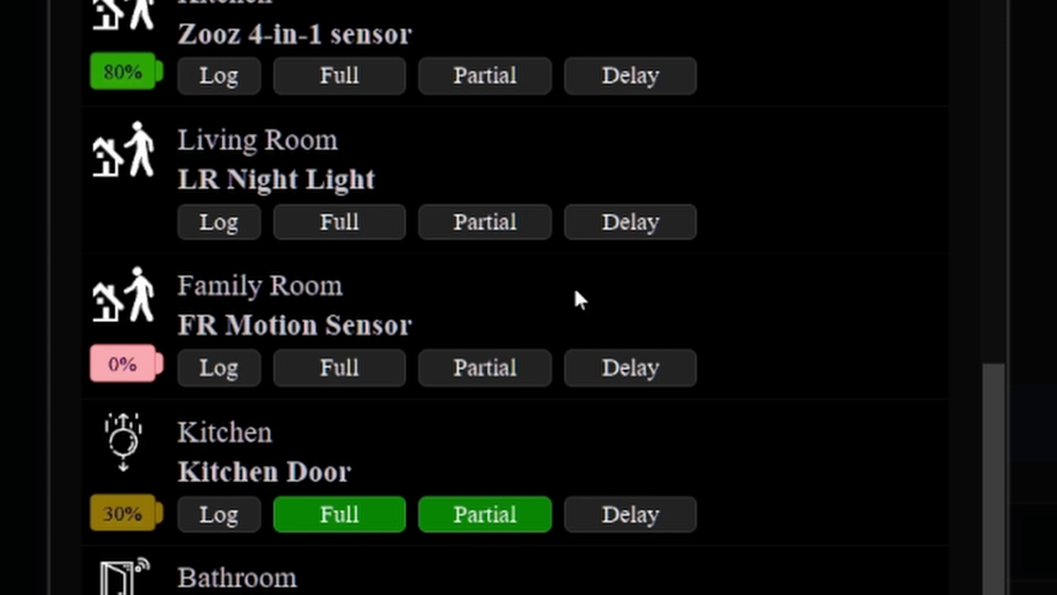
pyautogui.scroll(10, 557, 172)
pyautogui.scroll(2, 529, 298)
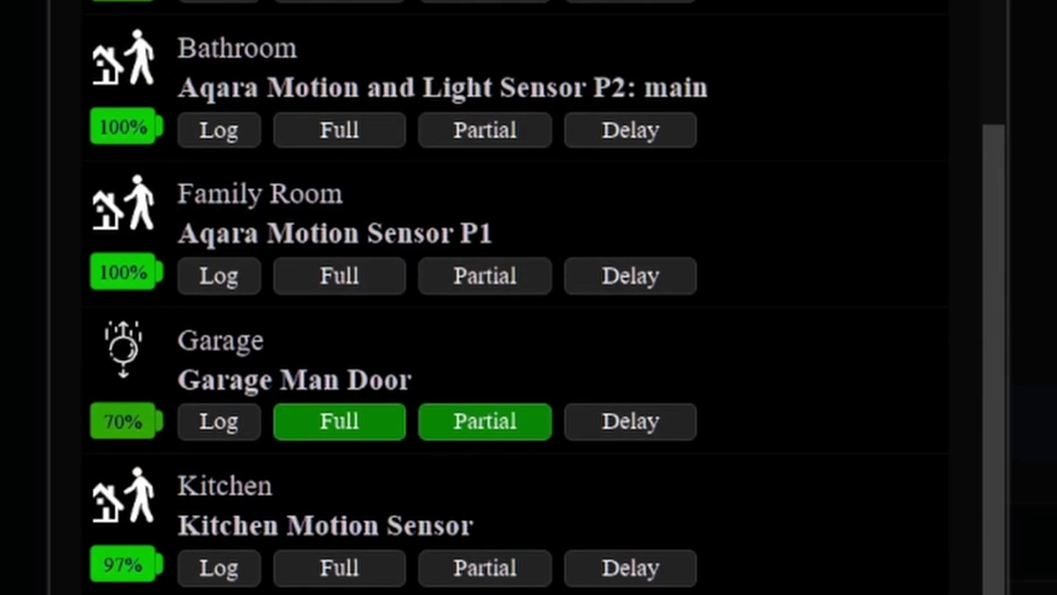
pyautogui.scroll(9, 448, 207)
pyautogui.scroll(10, 718, 268)
pyautogui.scroll(9, 654, 387)
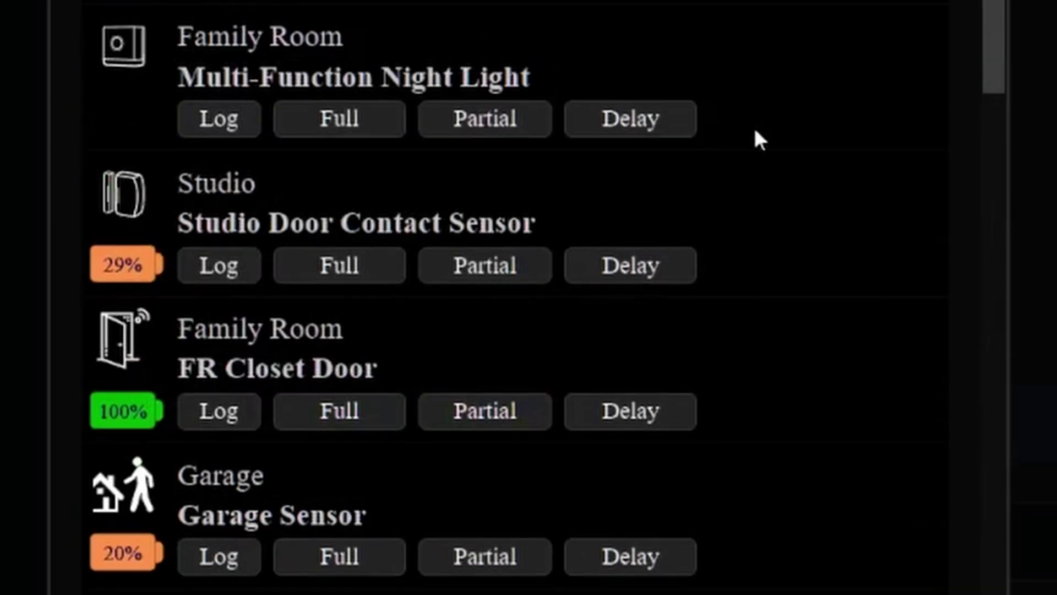
pyautogui.scroll(-10, 883, 180)
pyautogui.scroll(-6, 712, 463)
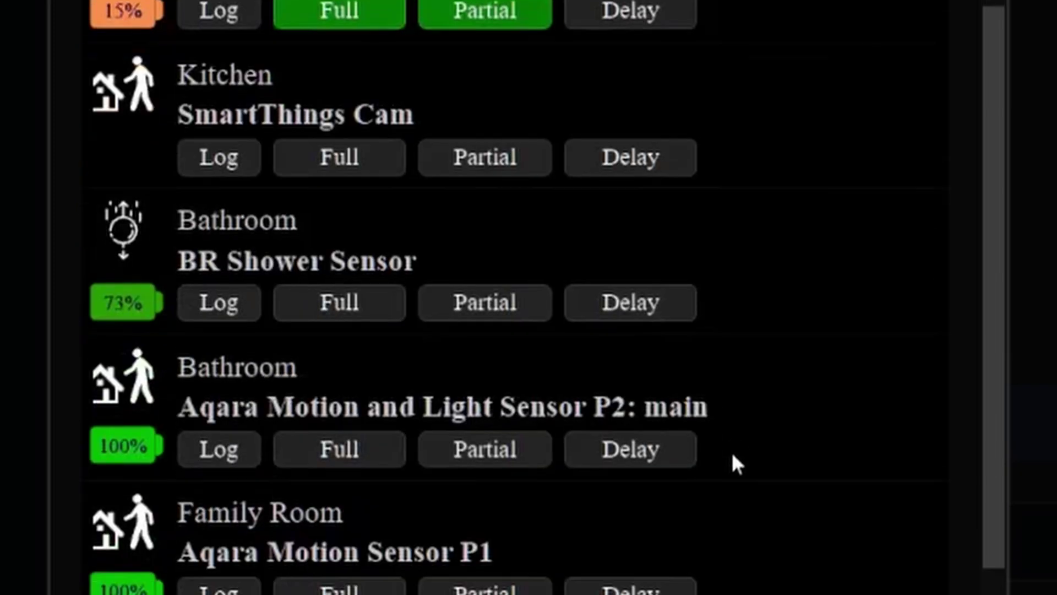
pyautogui.scroll(-9, 732, 463)
pyautogui.scroll(-10, 606, 573)
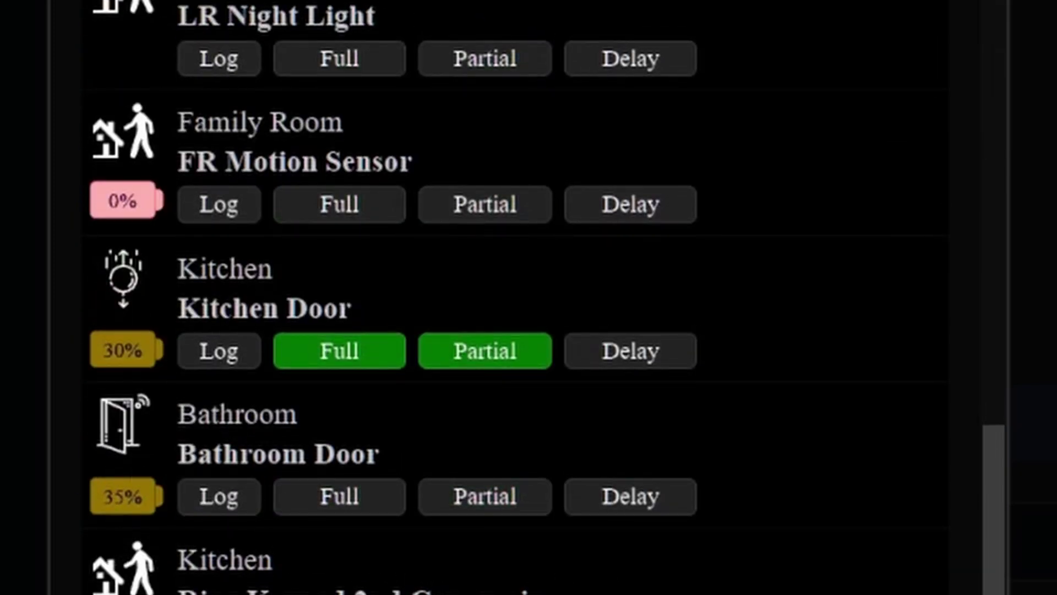
pyautogui.scroll(2, 529, 298)
pyautogui.scroll(10, 528, 298)
pyautogui.scroll(10, 528, 297)
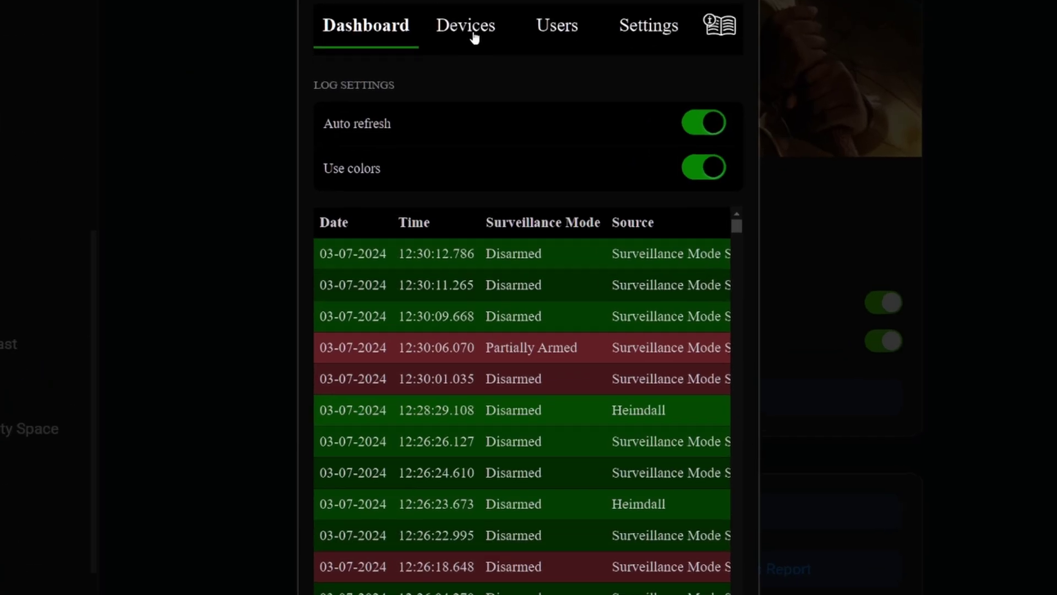
pyautogui.click(472, 35)
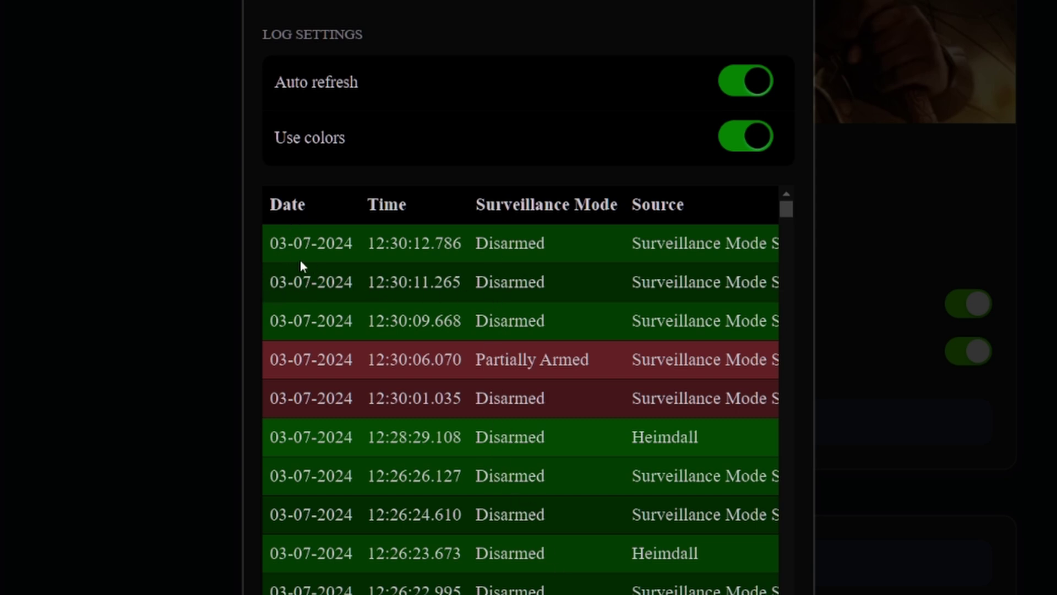
# Step: Read Heimdall's dashboard log of mode changes and sources, through to the 5-second partial-arming notice
pyautogui.scroll(-3, 410, 511)
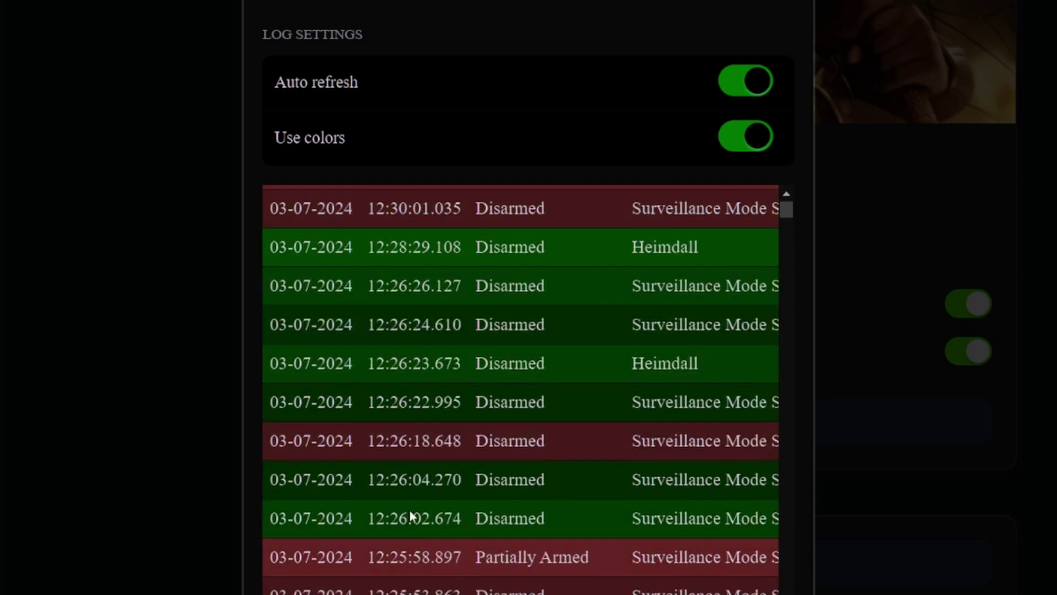
pyautogui.scroll(-5, 408, 507)
pyautogui.scroll(-3, 408, 507)
pyautogui.scroll(-5, 408, 507)
pyautogui.scroll(-5, 402, 501)
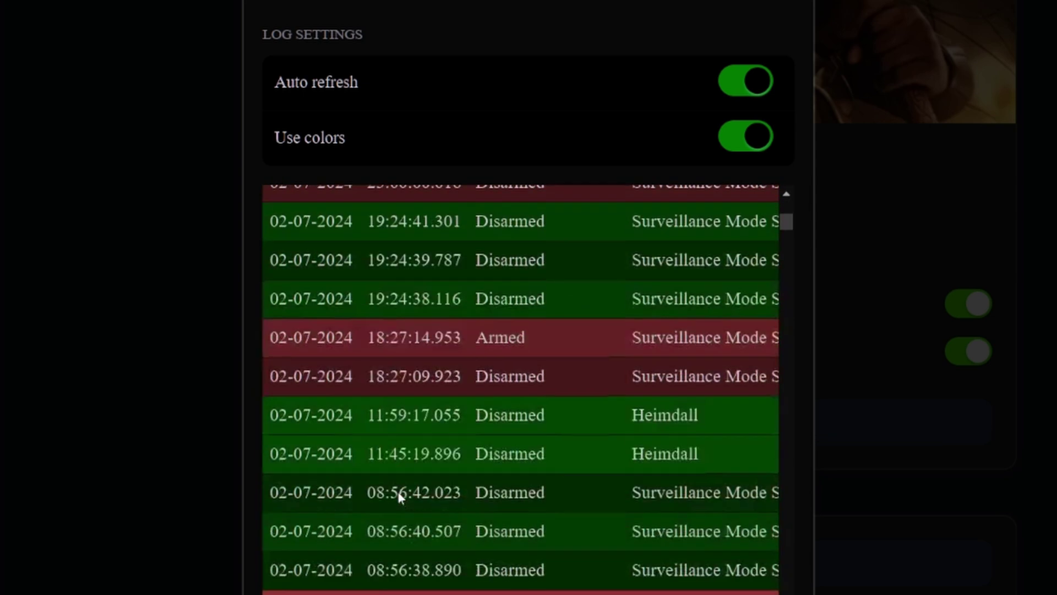
pyautogui.scroll(-5, 402, 501)
pyautogui.scroll(-5, 400, 497)
pyautogui.scroll(3, 398, 491)
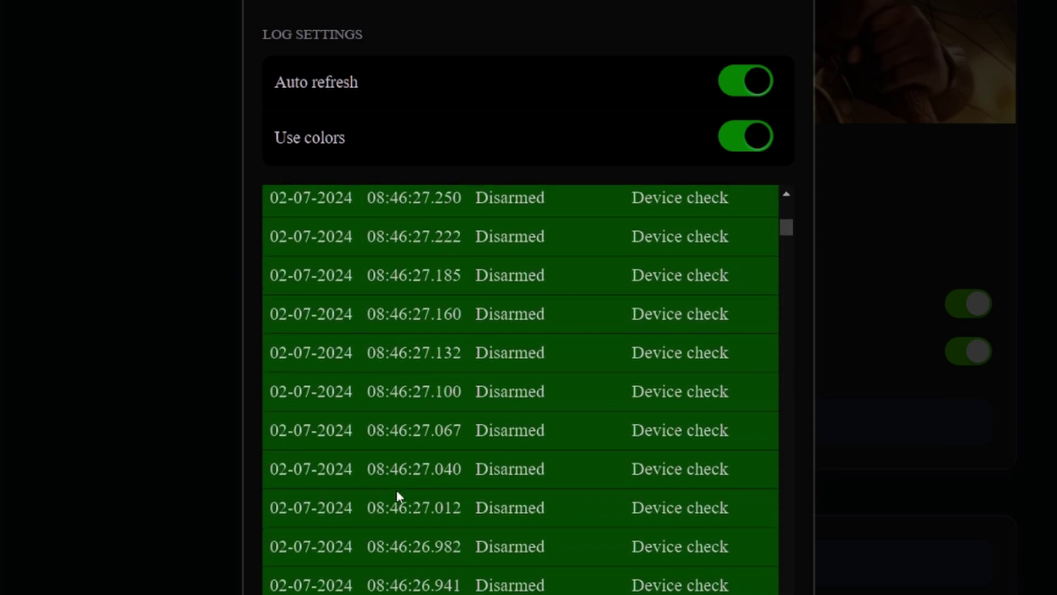
pyautogui.scroll(10, 396, 490)
pyautogui.scroll(5, 363, 470)
pyautogui.scroll(10, 348, 446)
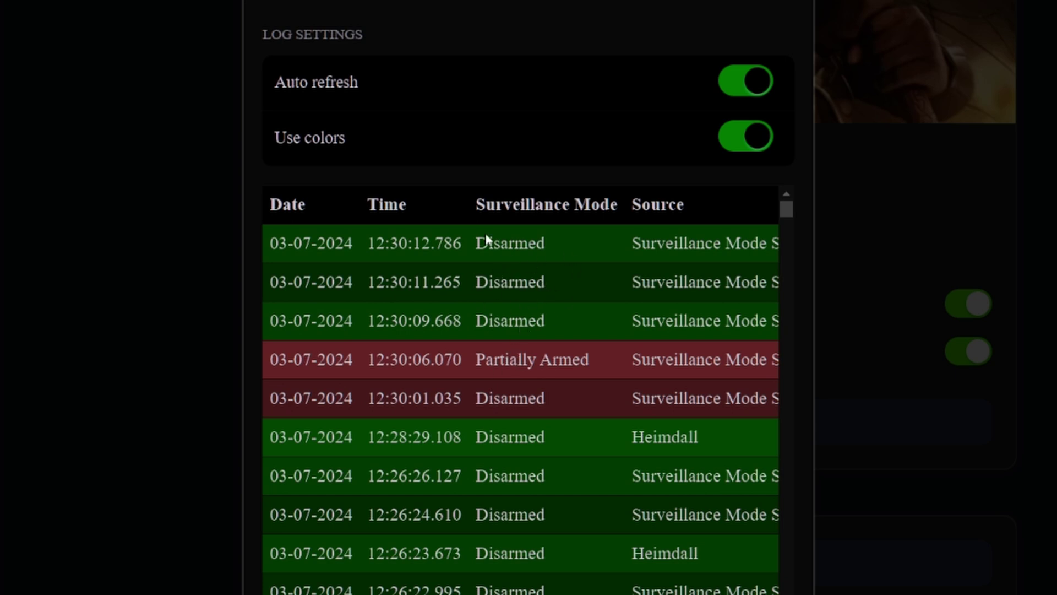
pyautogui.hscroll(5, 520, 385)
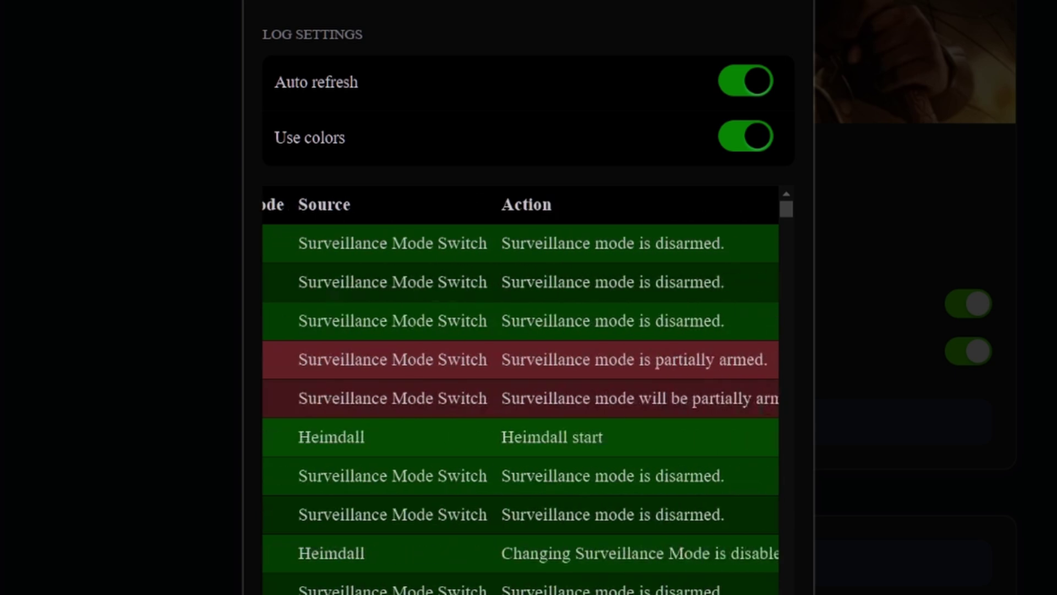
pyautogui.hscroll(2, 520, 385)
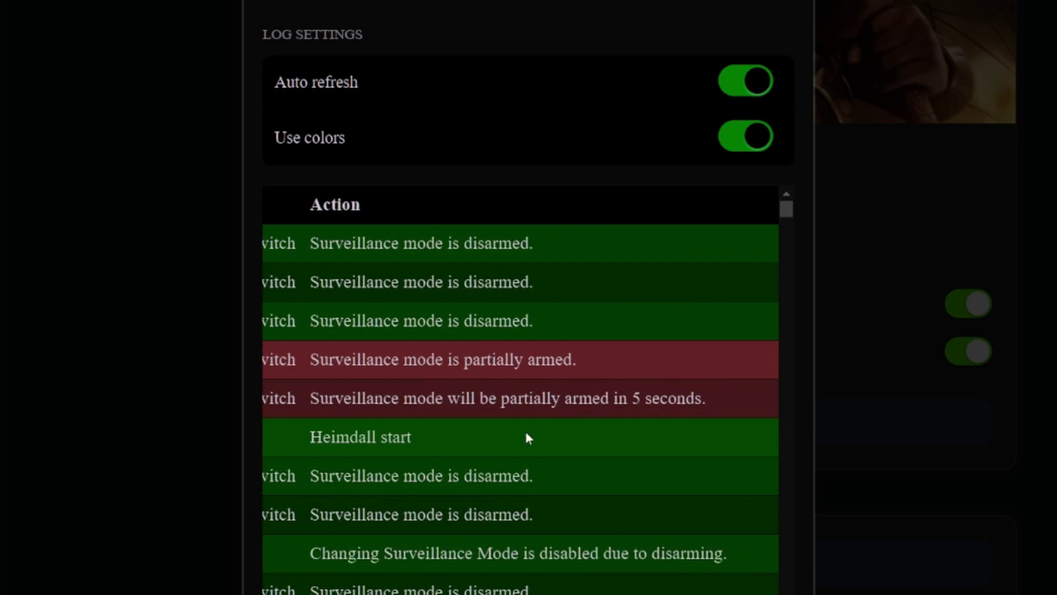
pyautogui.hscroll(2, 520, 386)
pyautogui.hscroll(-10, 520, 385)
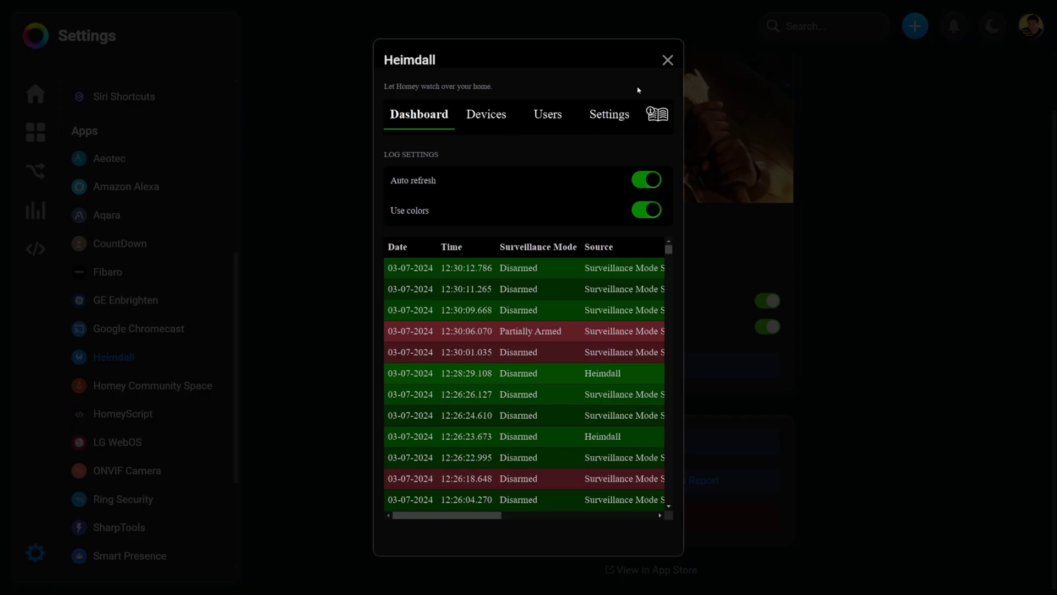
# Step: Recheck Heimdall's Devices and Settings tabs, then close the Heimdall configuration dialog
pyautogui.click(489, 115)
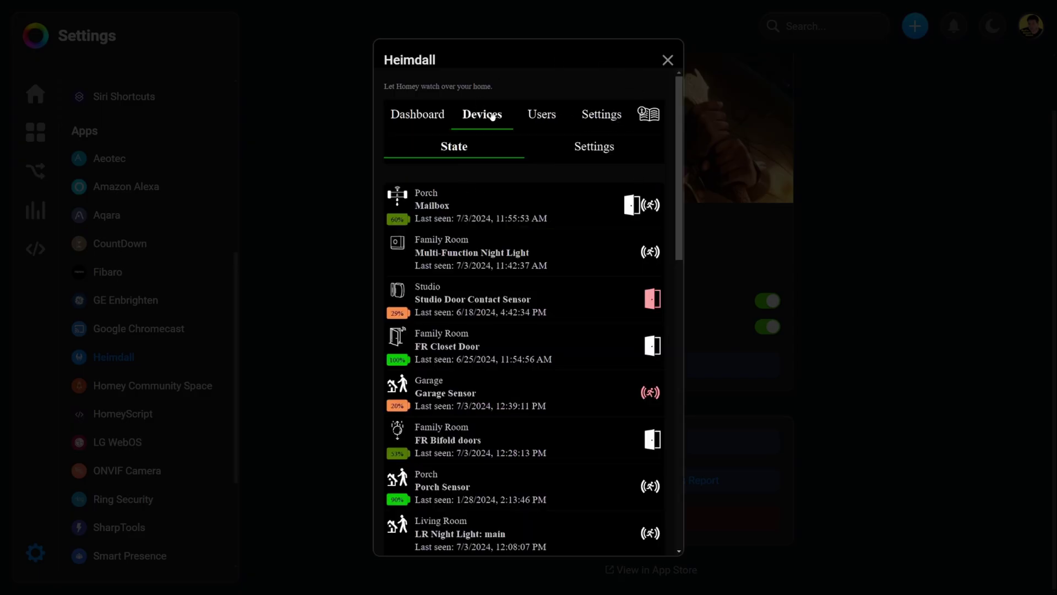
pyautogui.click(600, 114)
pyautogui.scroll(-3, 500, 402)
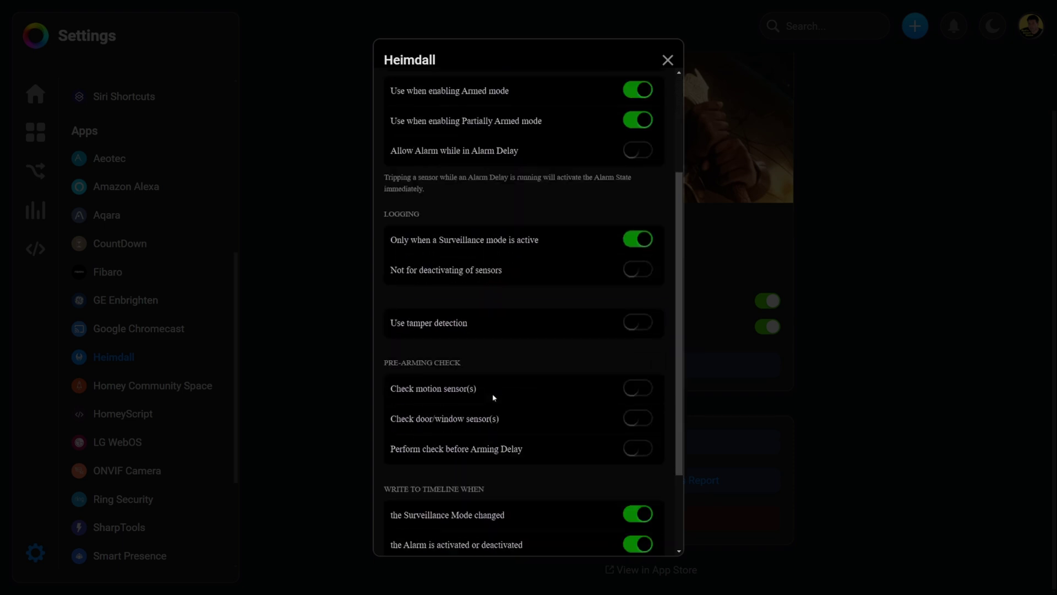
pyautogui.scroll(-2, 499, 401)
pyautogui.scroll(5, 507, 359)
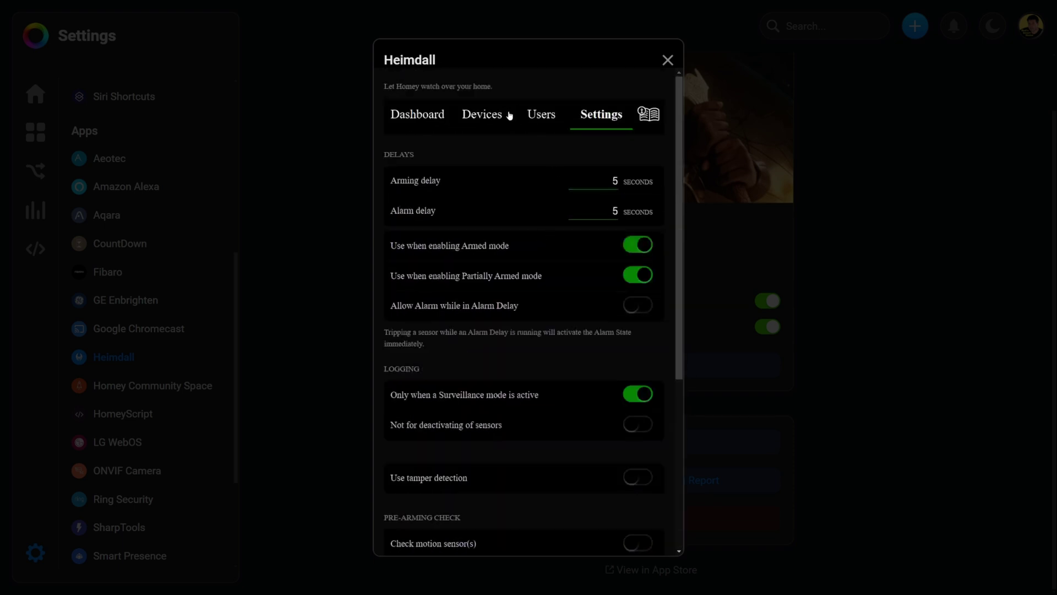
pyautogui.click(666, 61)
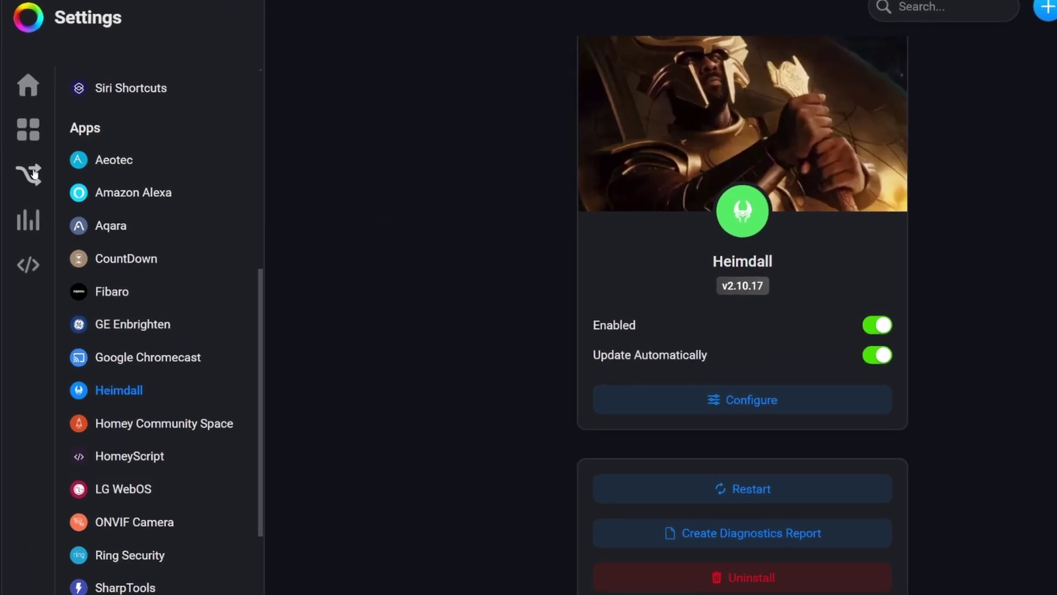
# Step: Show the Flows list with the Security folder expanded to Blinking Light Flow and Surveillance Flow
pyautogui.click(31, 174)
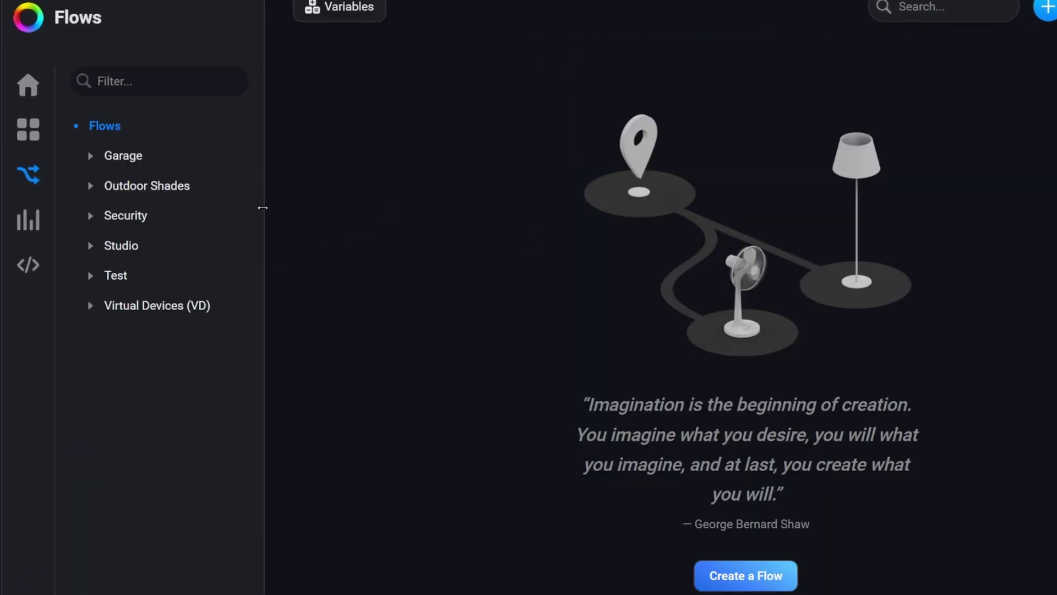
pyautogui.click(135, 217)
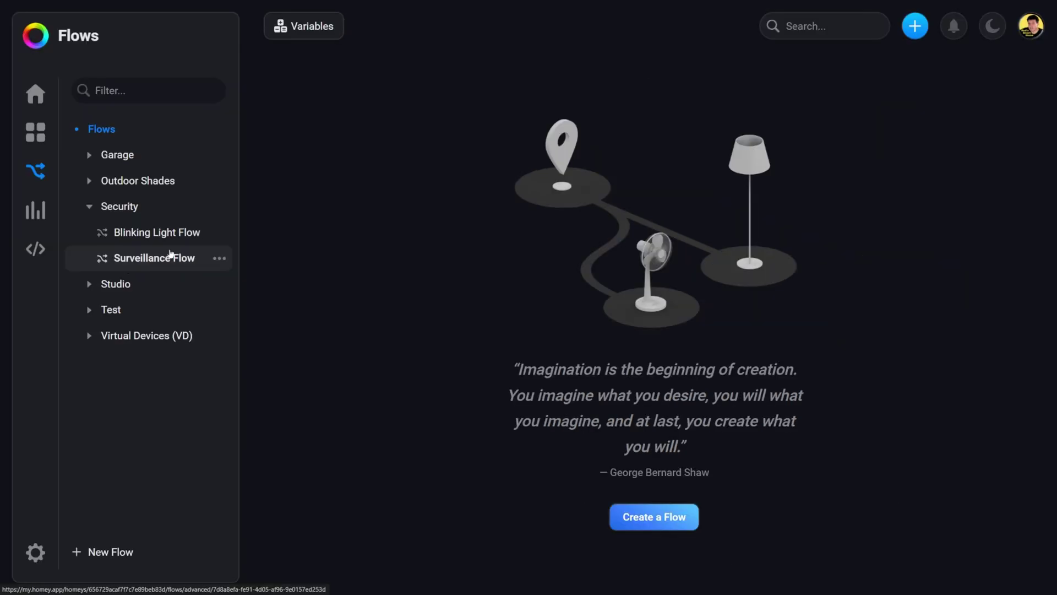
# Step: Open Surveillance Flow with the folder panel collapsed, viewing its Mode Status and Time-Based Mode sections
pyautogui.click(158, 259)
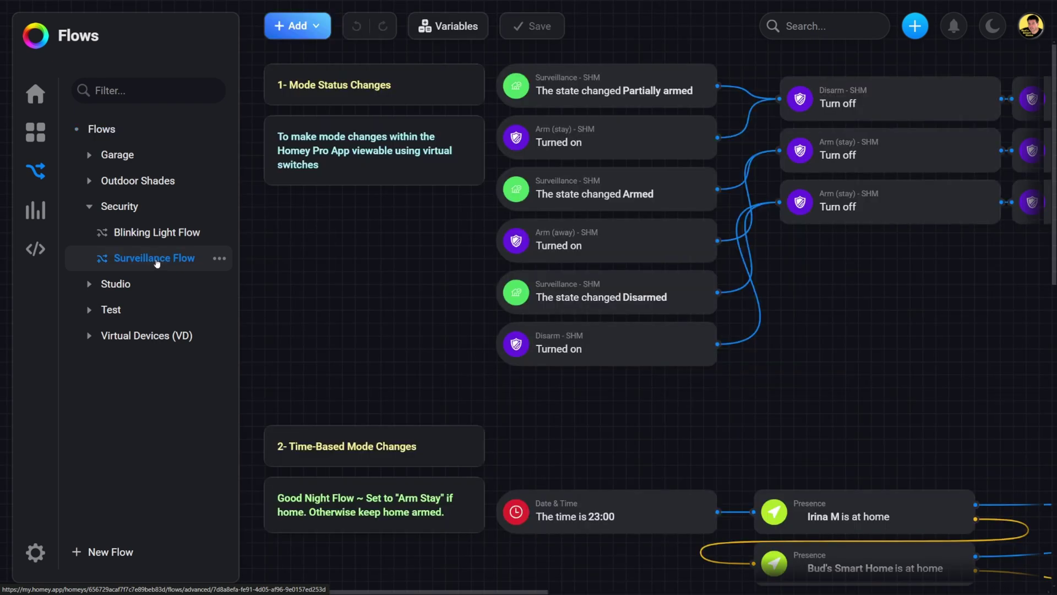
pyautogui.moveTo(237, 168); pyautogui.dragTo(58, 184)
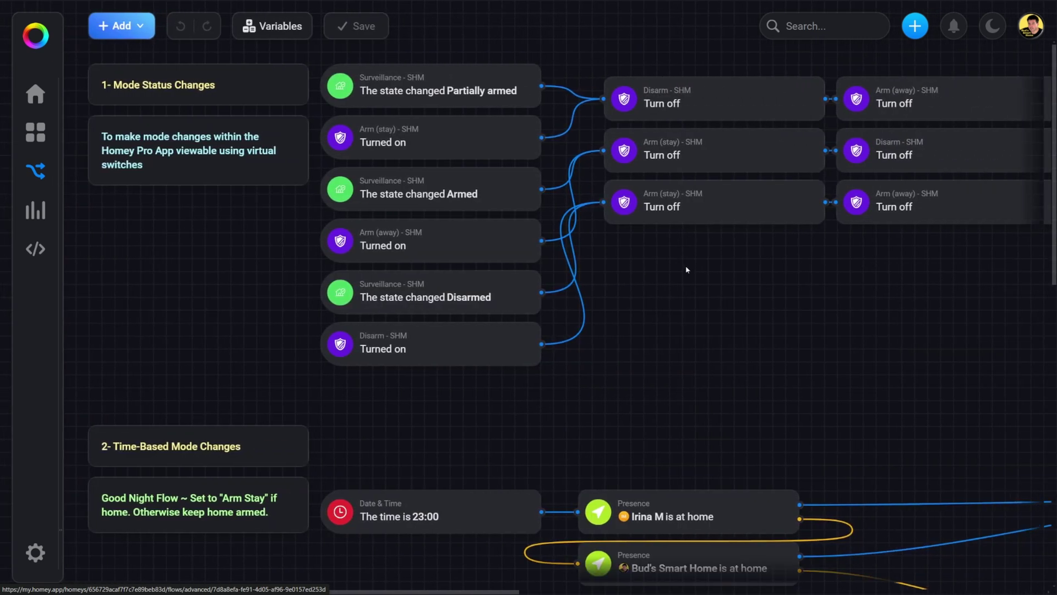
pyautogui.scroll(-1, 667, 308)
pyautogui.scroll(-1, 667, 308)
pyautogui.scroll(-1, 668, 308)
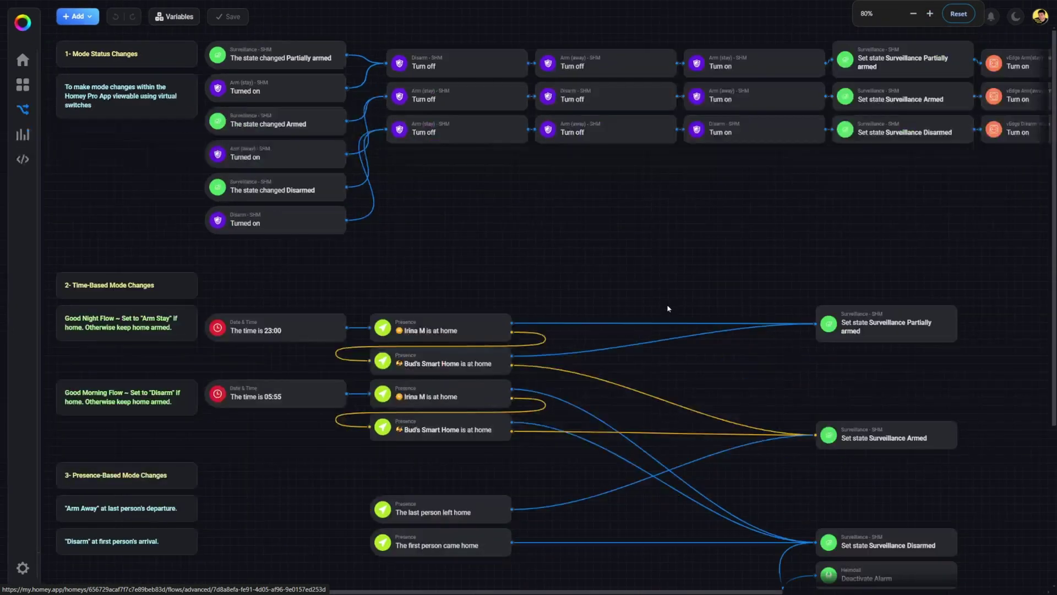
pyautogui.scroll(-1, 667, 308)
pyautogui.scroll(-1, 758, 220)
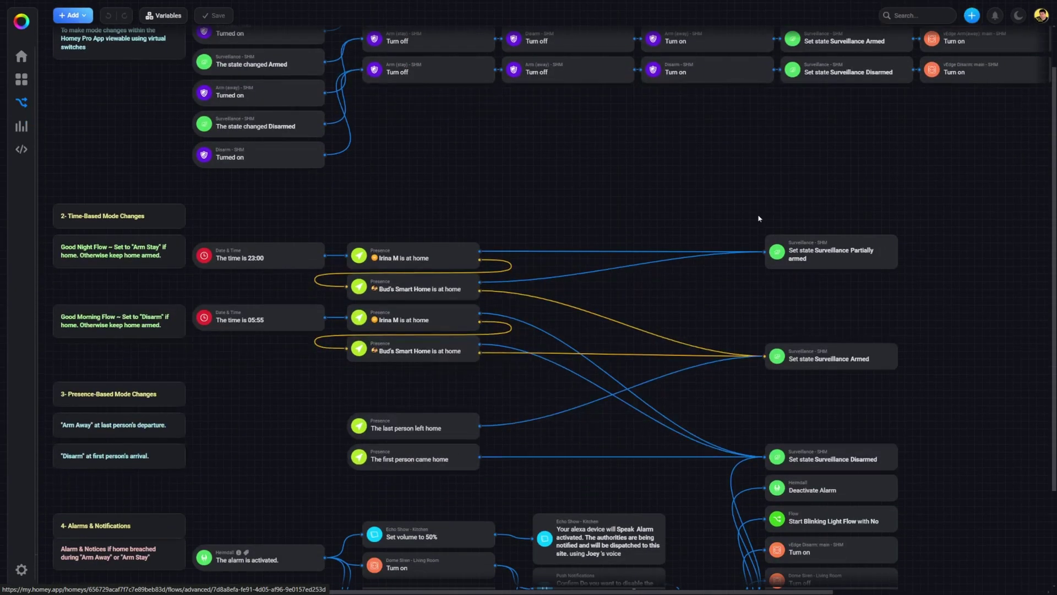
pyautogui.scroll(1, 758, 219)
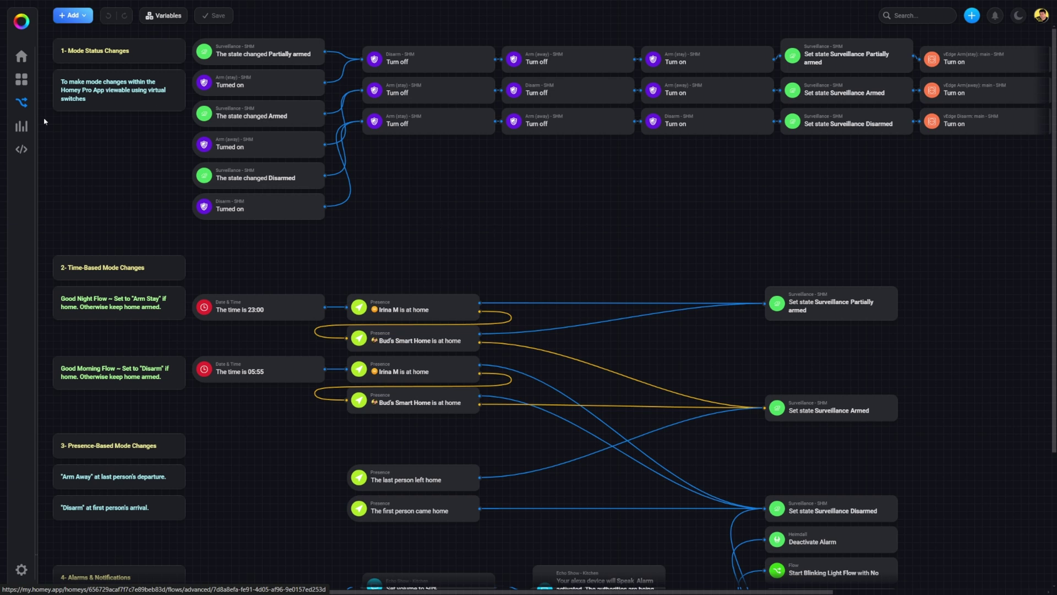
pyautogui.scroll(-2, 87, 55)
pyautogui.scroll(-3, 132, 380)
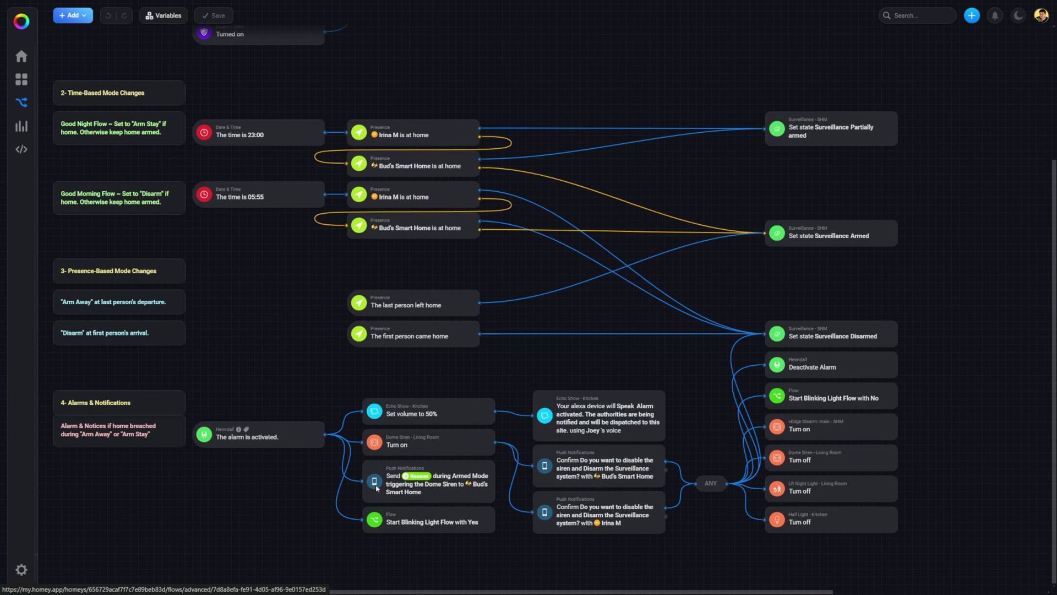
pyautogui.moveTo(428, 480)
pyautogui.moveTo(454, 527); pyautogui.dragTo(401, 523)
pyautogui.click(421, 530)
pyautogui.scroll(3, 289, 446)
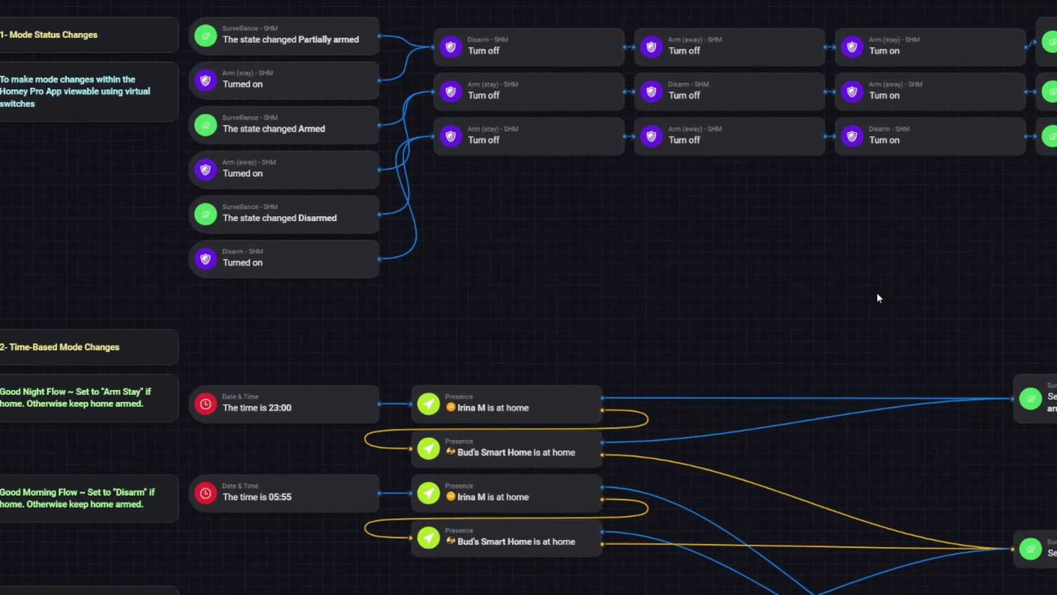
pyautogui.moveTo(284, 170)
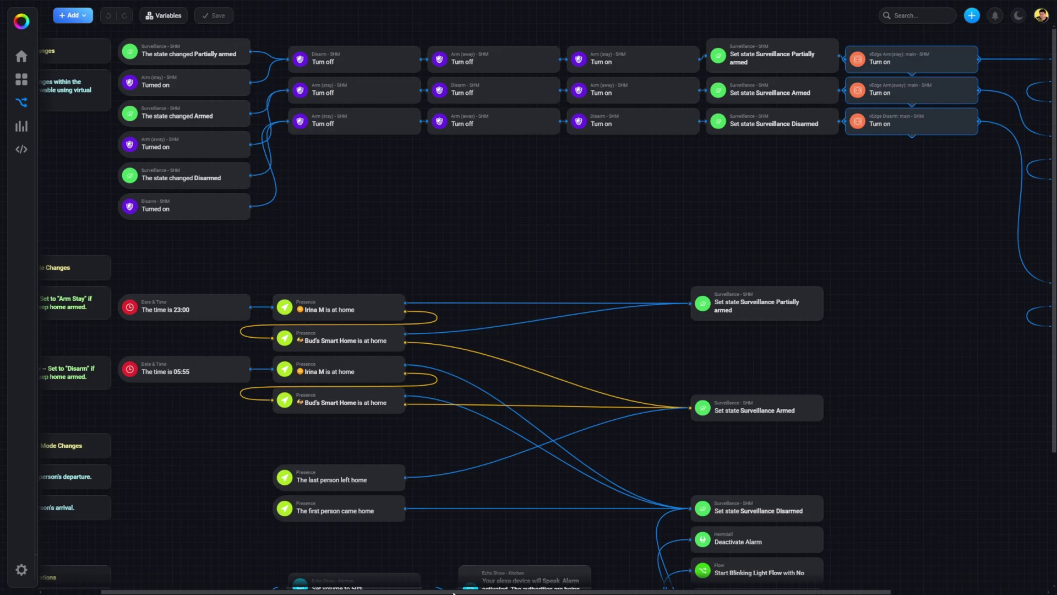
pyautogui.moveTo(453, 593); pyautogui.dragTo(289, 593)
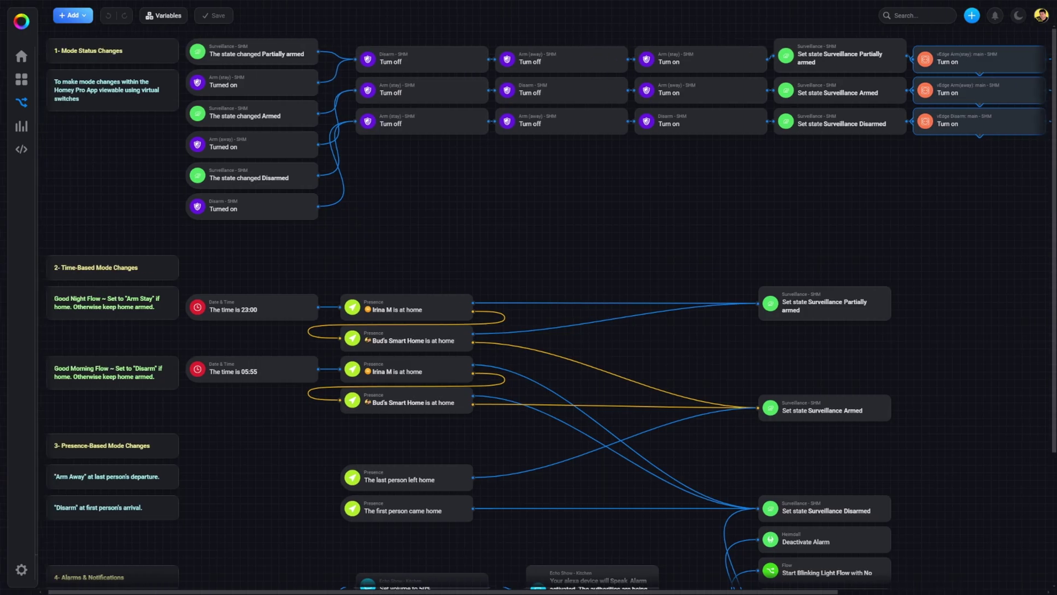
pyautogui.moveTo(52, 238); pyautogui.dragTo(283, 413)
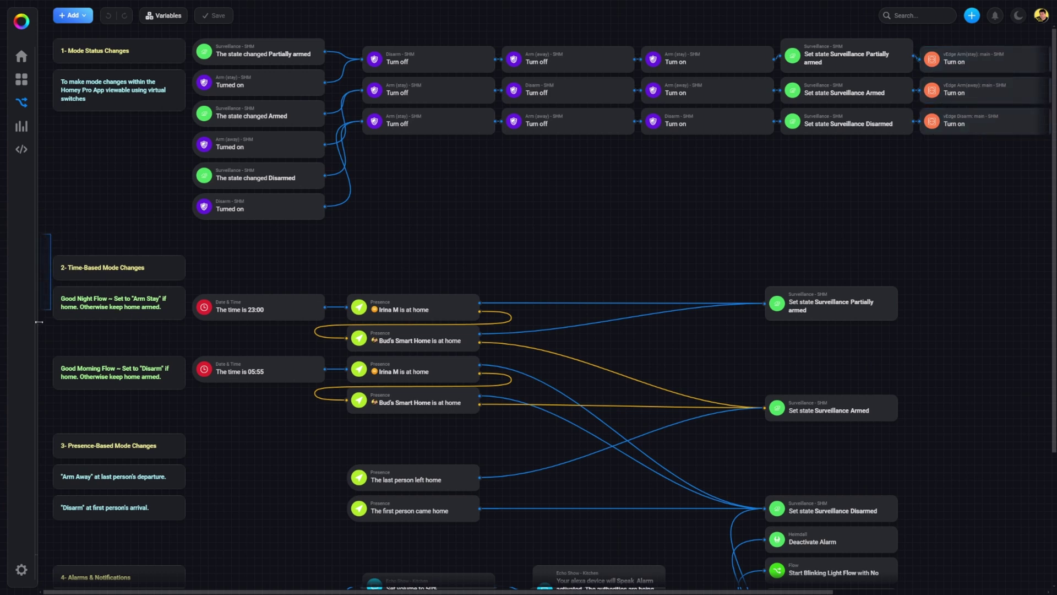
pyautogui.moveTo(316, 455); pyautogui.dragTo(362, 451)
pyautogui.scroll(-3, 245, 393)
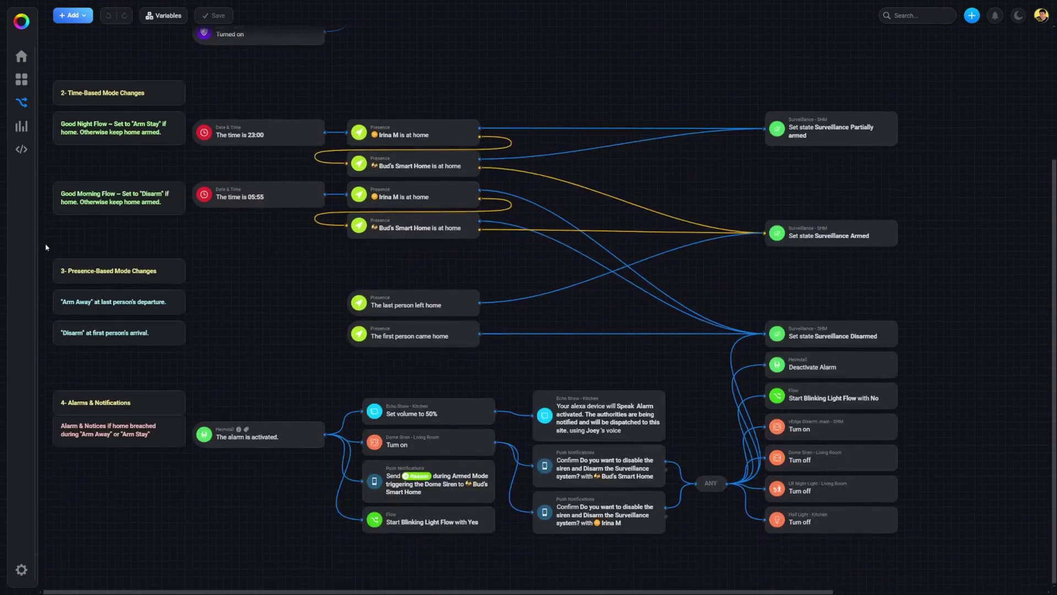
pyautogui.moveTo(46, 247); pyautogui.dragTo(221, 362)
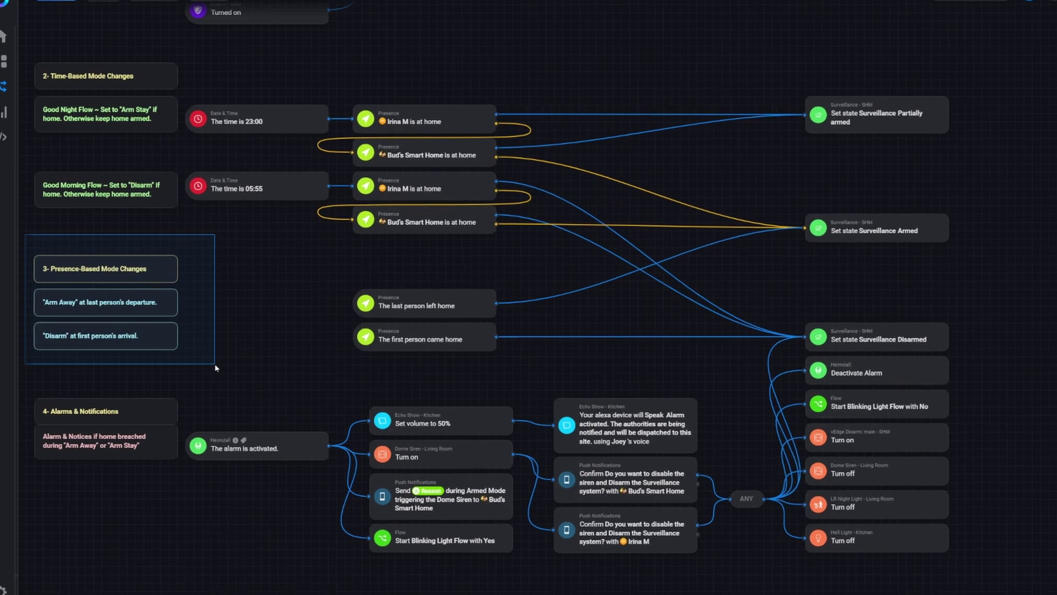
pyautogui.click(249, 342)
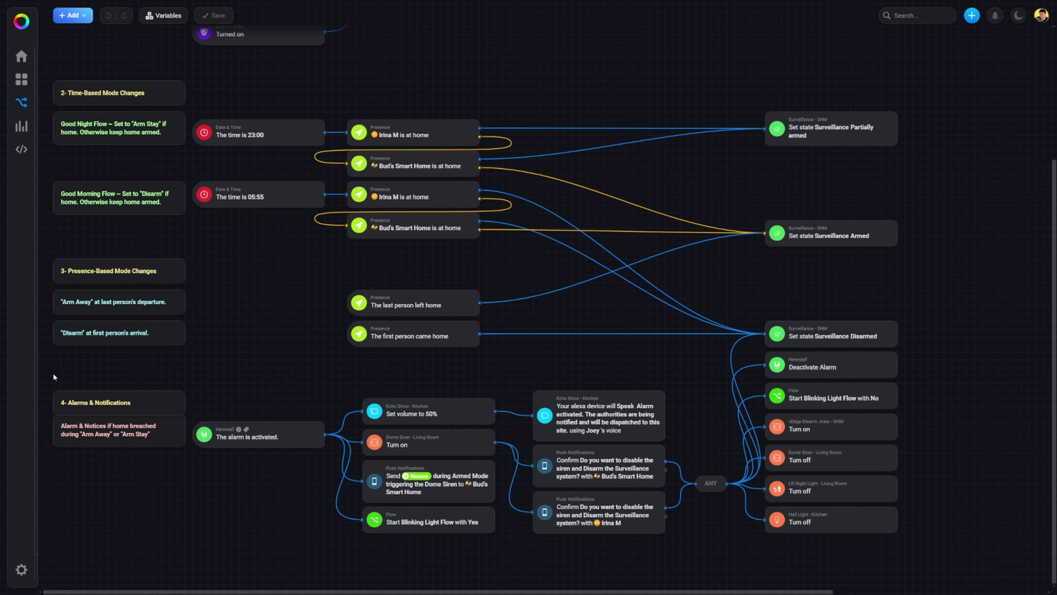
pyautogui.moveTo(54, 377)
pyautogui.mouseDown()
pyautogui.moveTo(400, 562)
pyautogui.moveTo(378, 555)
pyautogui.mouseUp()
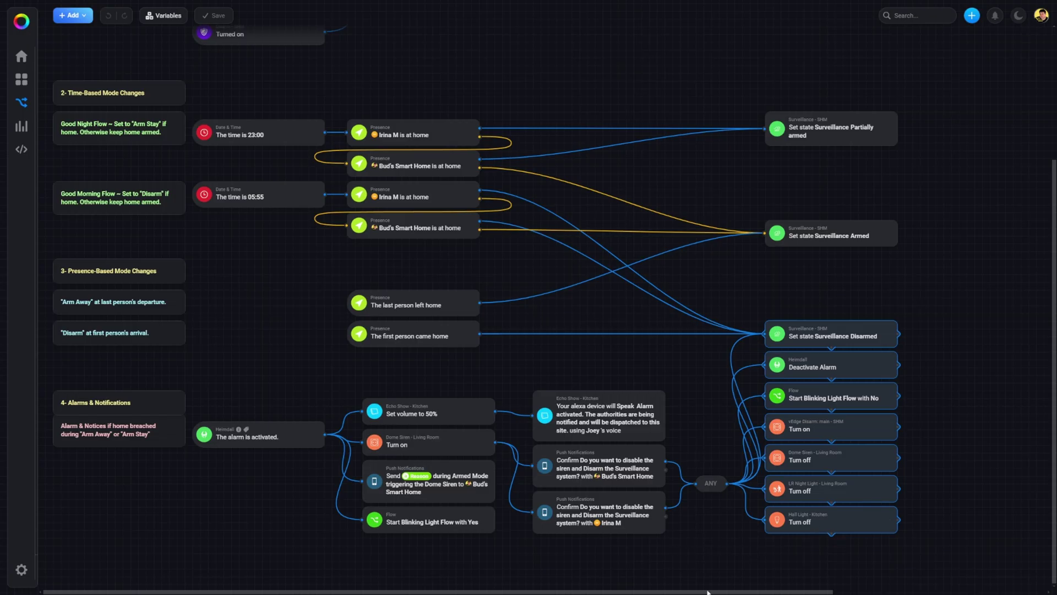
# Step: Rubber-band select the disarm cards from Set state Surveillance Disarmed down to Hall Light off
pyautogui.moveTo(707, 592); pyautogui.dragTo(921, 593)
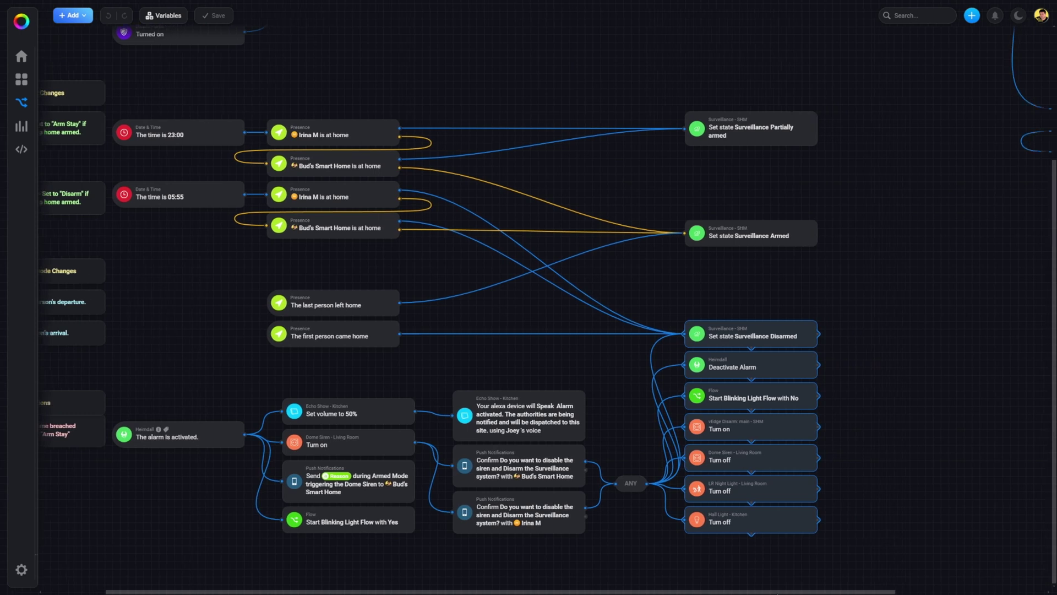
pyautogui.scroll(2, 970, 420)
pyautogui.scroll(1, 970, 420)
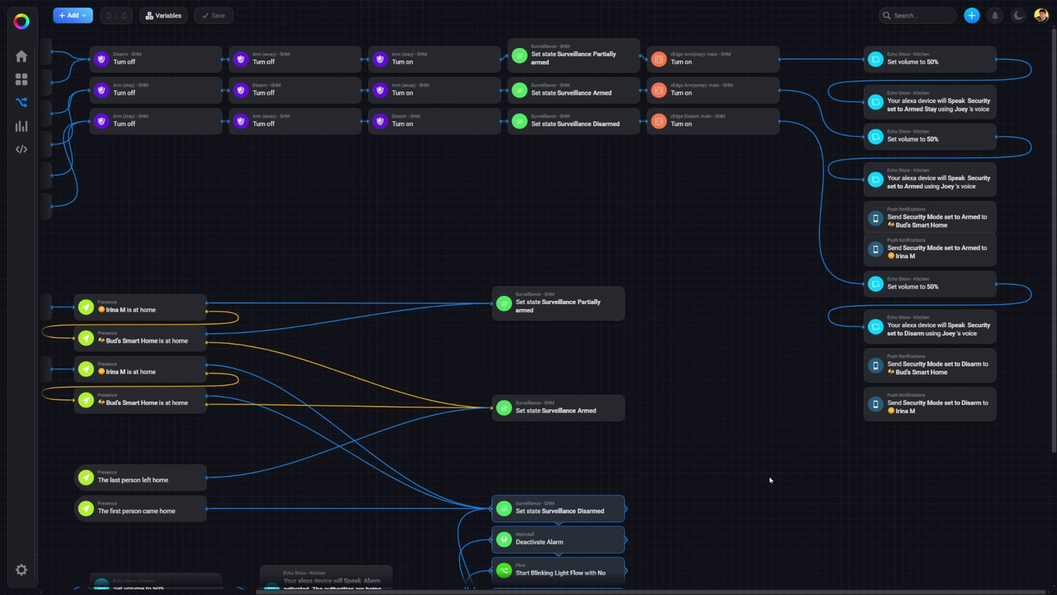
pyautogui.scroll(-3, 738, 367)
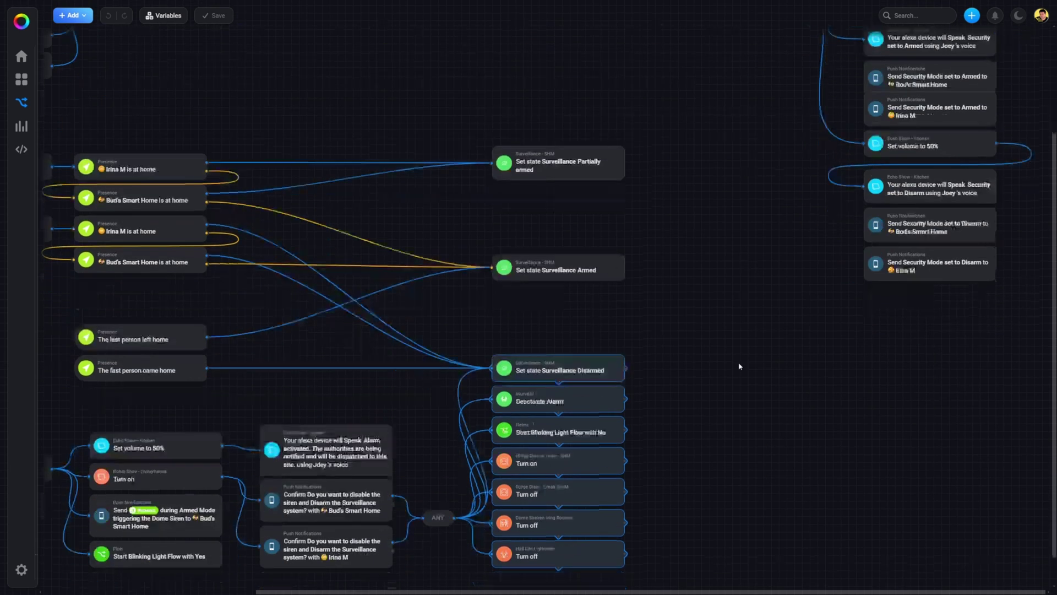
pyautogui.moveTo(513, 593); pyautogui.dragTo(215, 579)
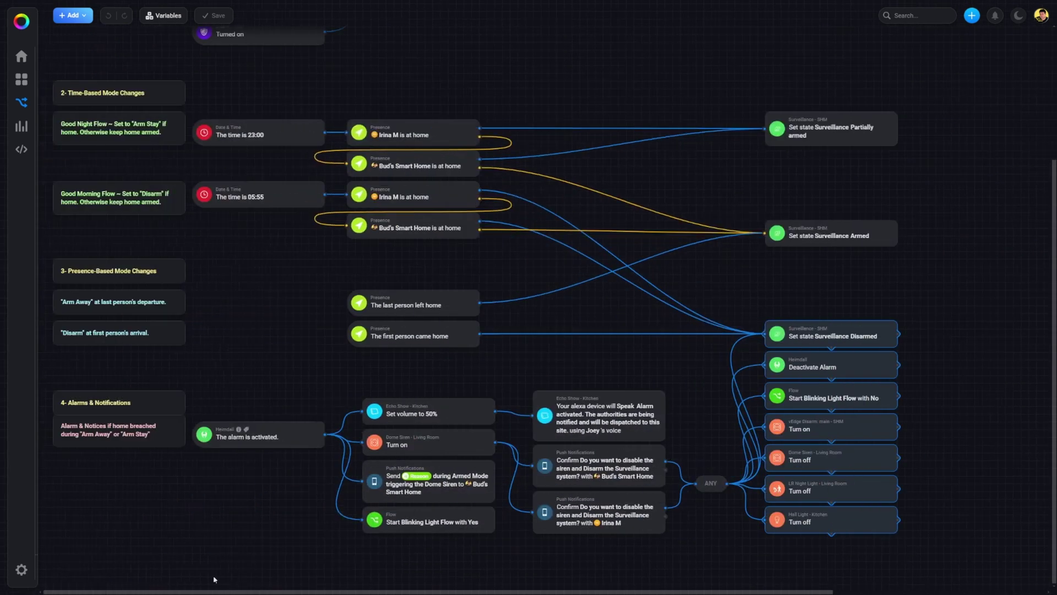
pyautogui.scroll(3, 462, 188)
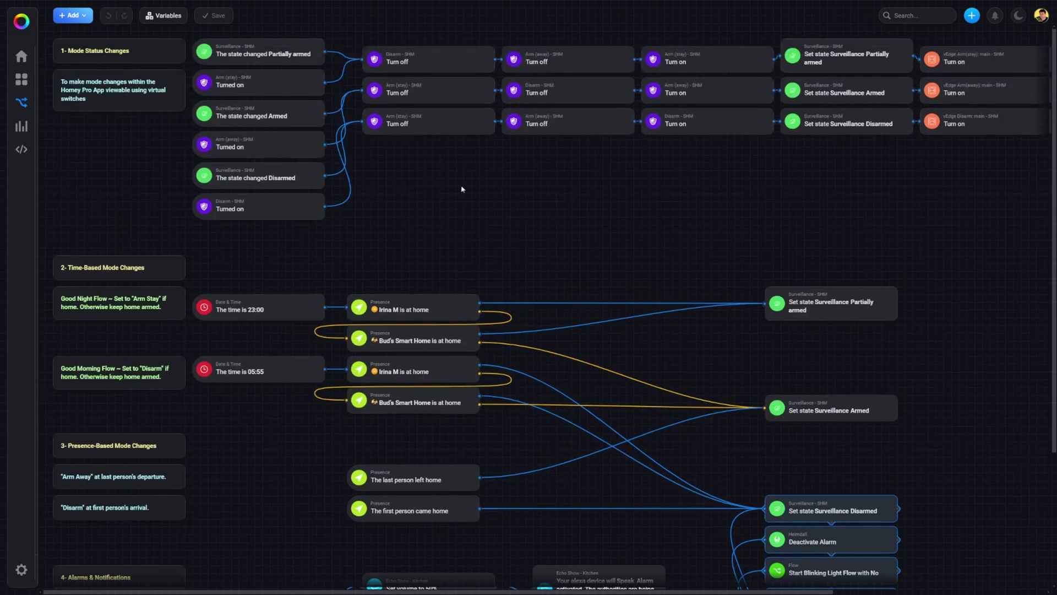